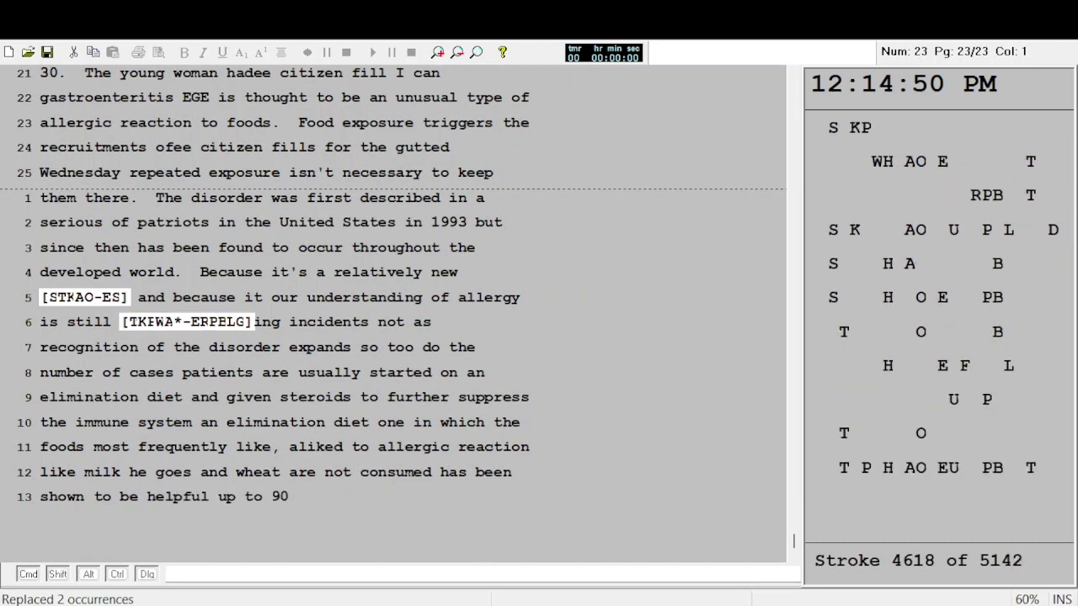
# Step: Write 'percent of the time about half of those with EGE have some other type of allergic...' into the transcript
pyautogui.write('percent of the time about half of those with')
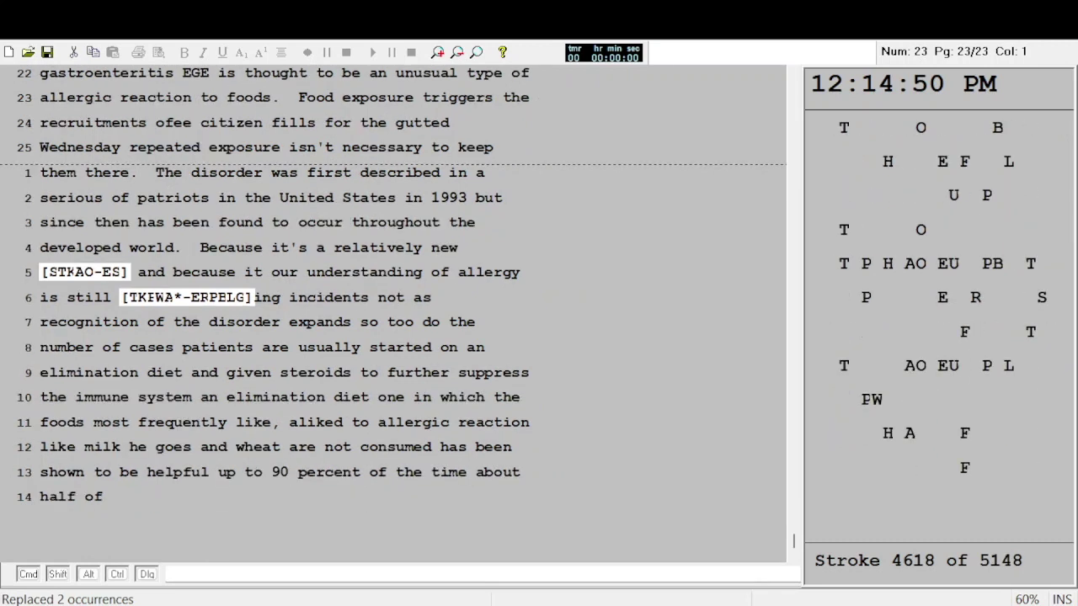
pyautogui.write(' E')
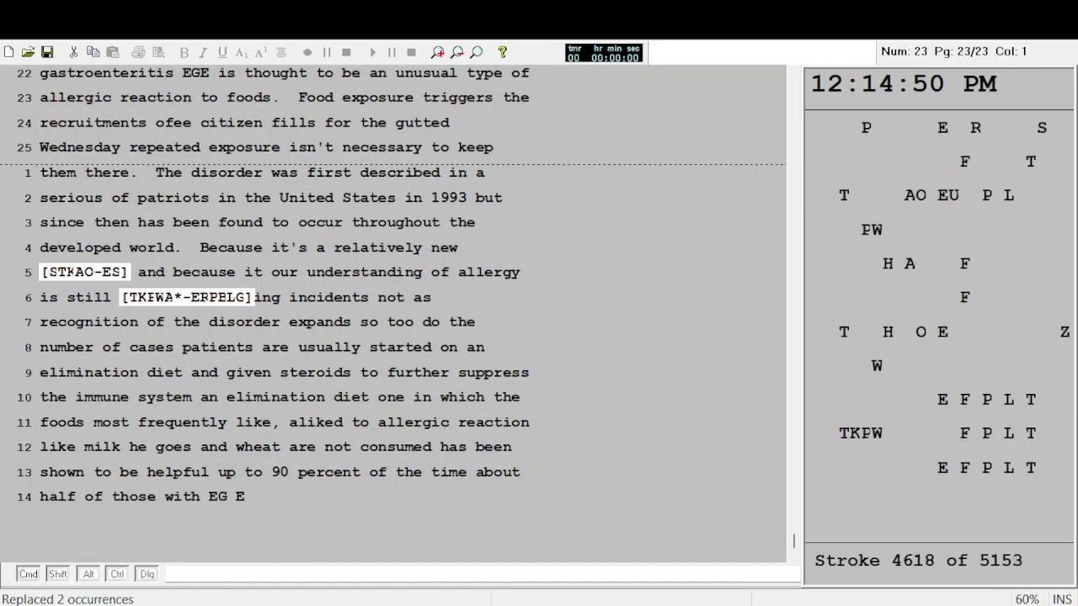
pyautogui.press('BackSpace')
pyautogui.press('BackSpace')
pyautogui.write('E have some other')
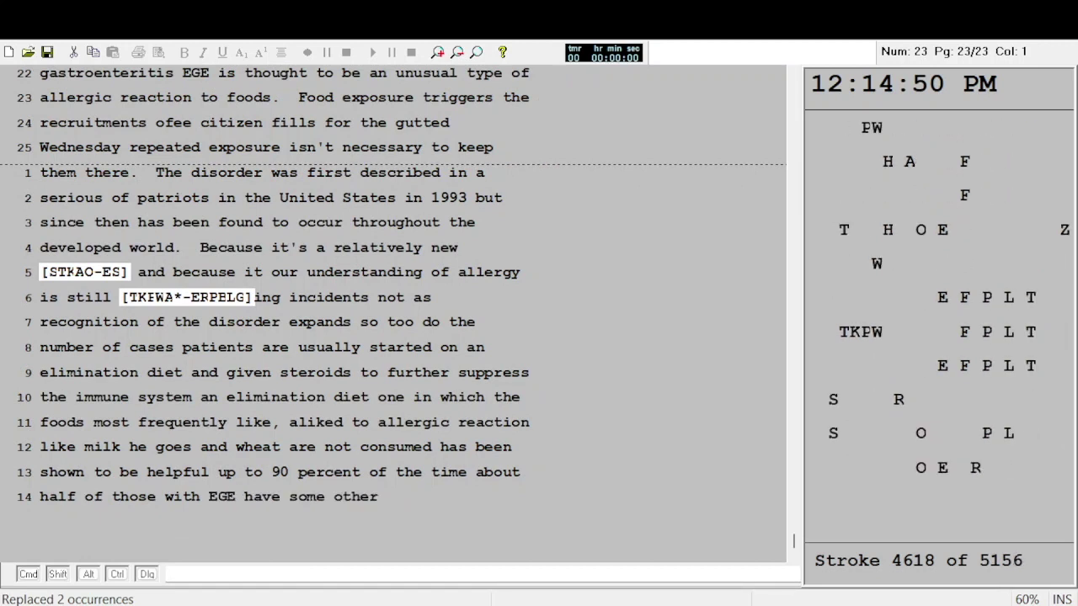
pyautogui.write(' type of allergic')
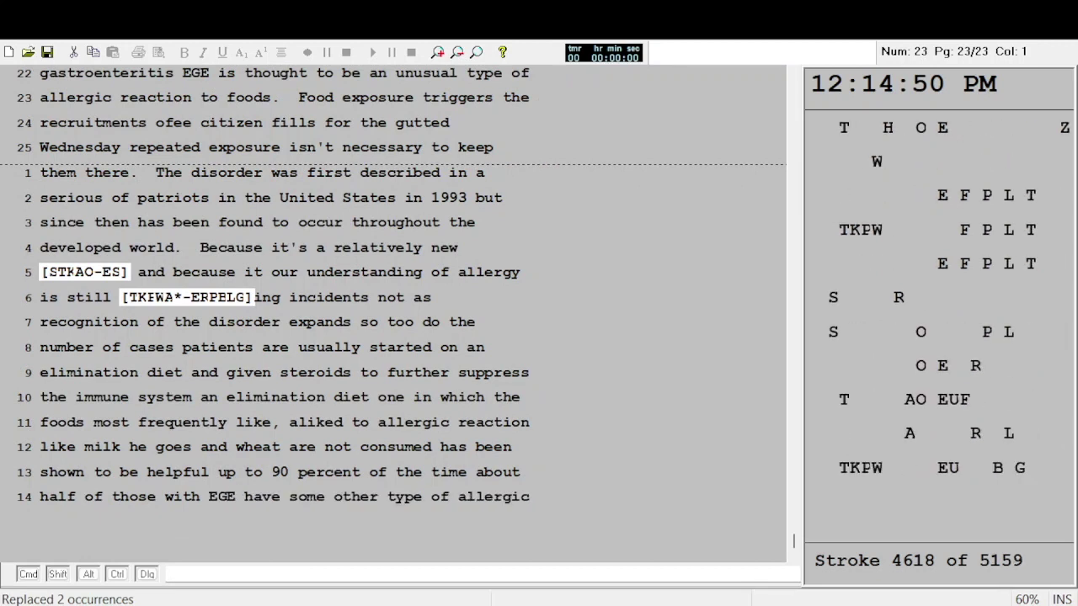
pyautogui.write(' reaction')
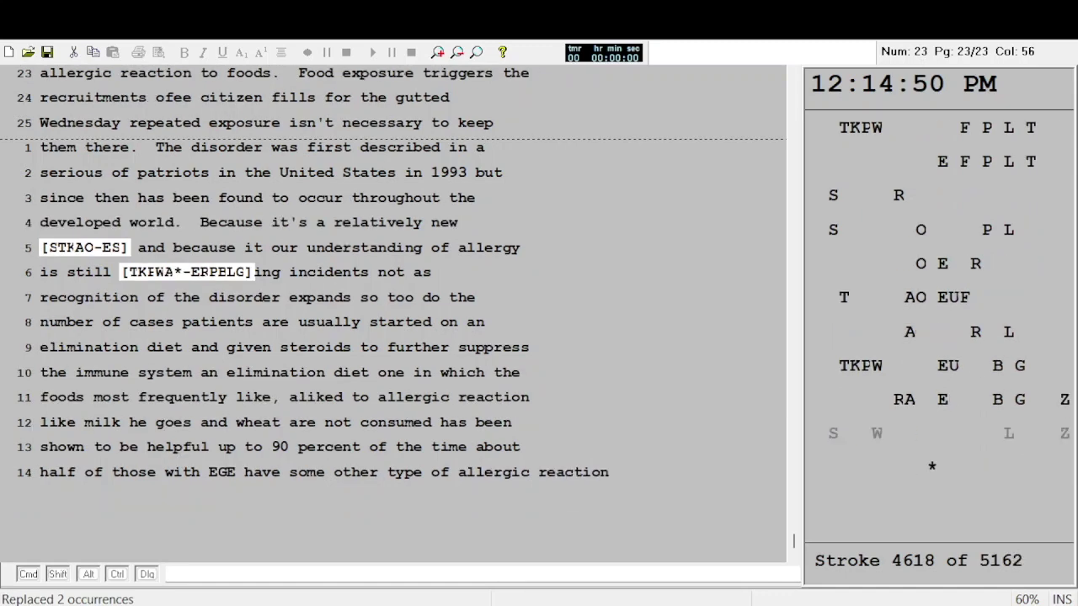
pyautogui.write(' as well either asthma like')
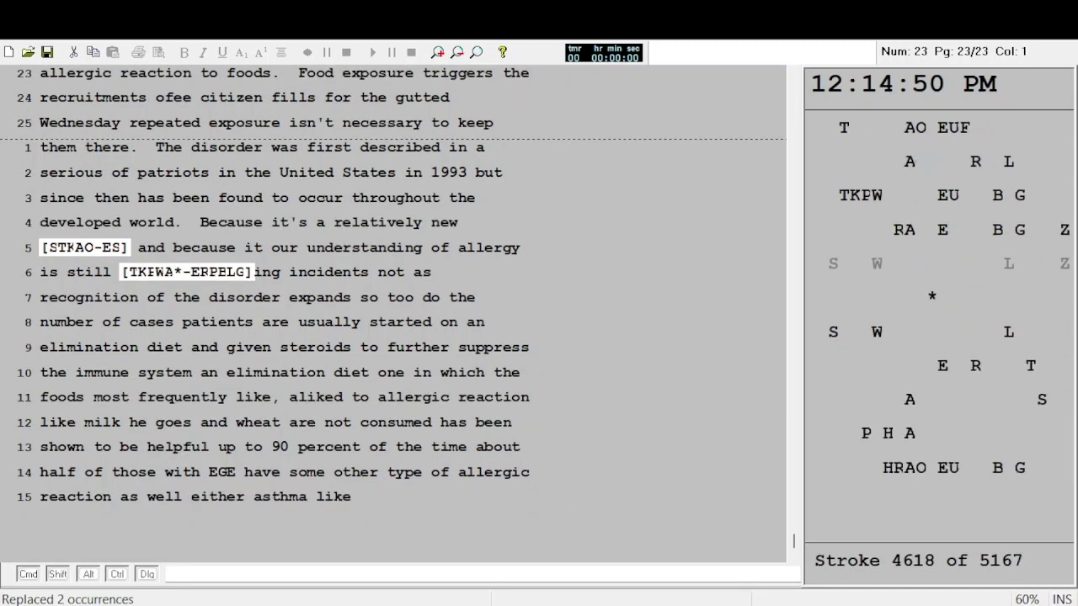
pyautogui.write(' this patient [O-RB] eczema or')
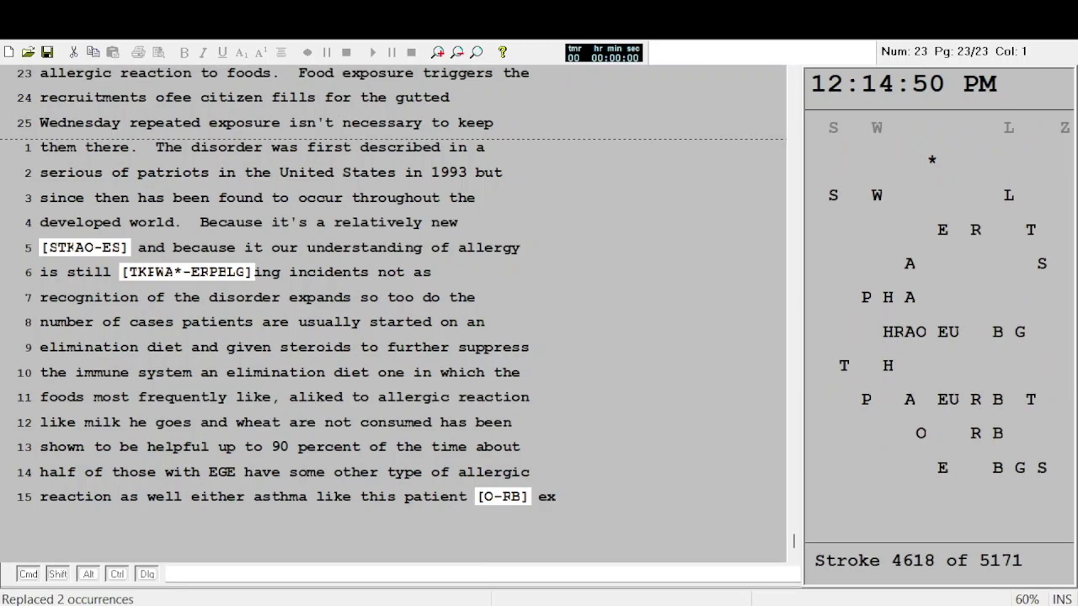
pyautogui.write(' history of other')
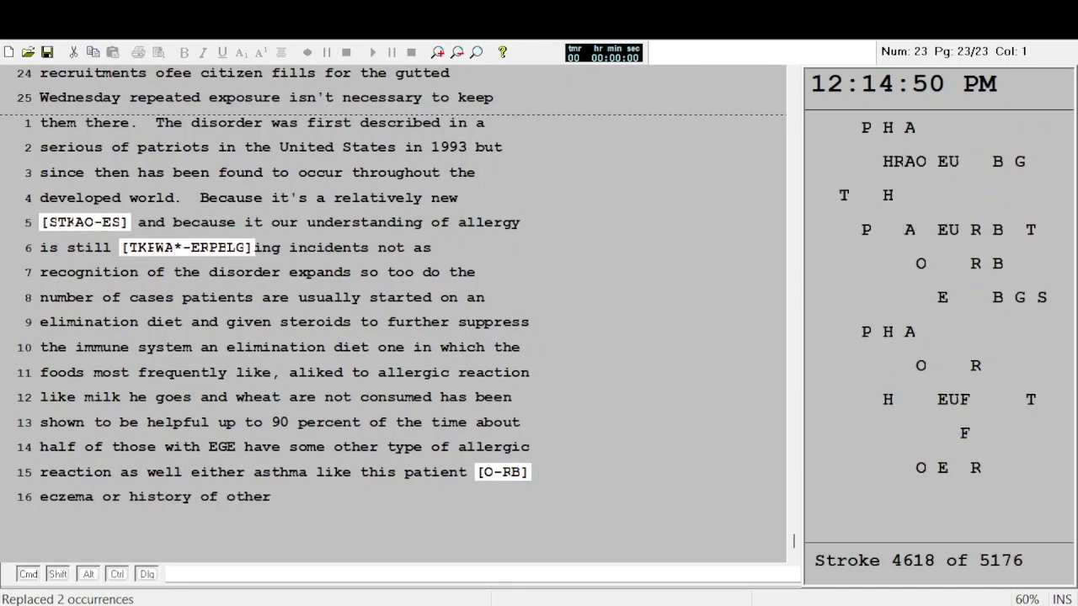
pyautogui.write(' food sensetivities.')
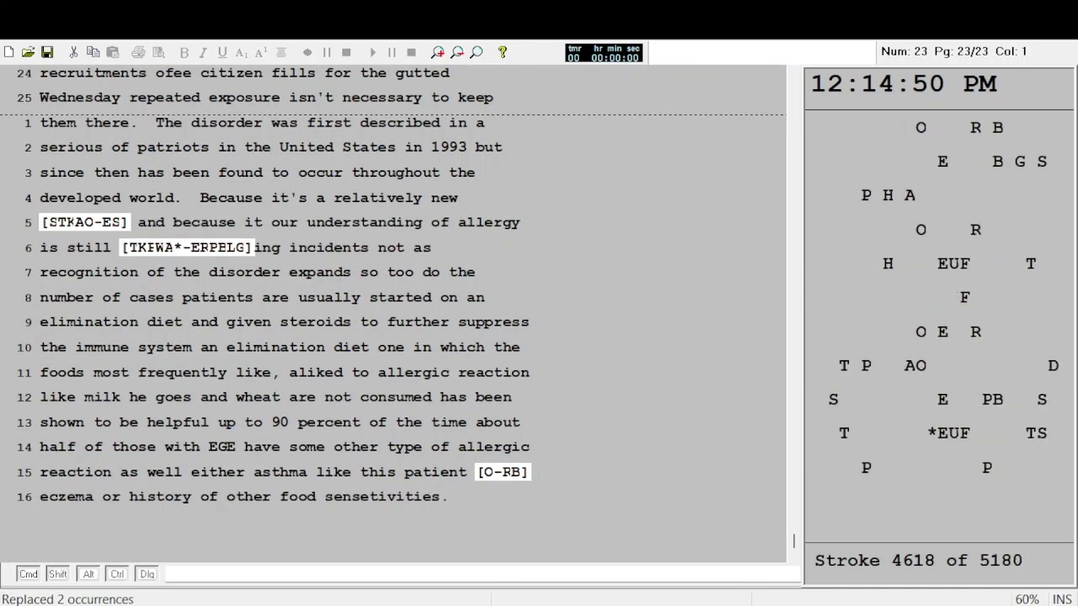
pyautogui.write('  With treatment')
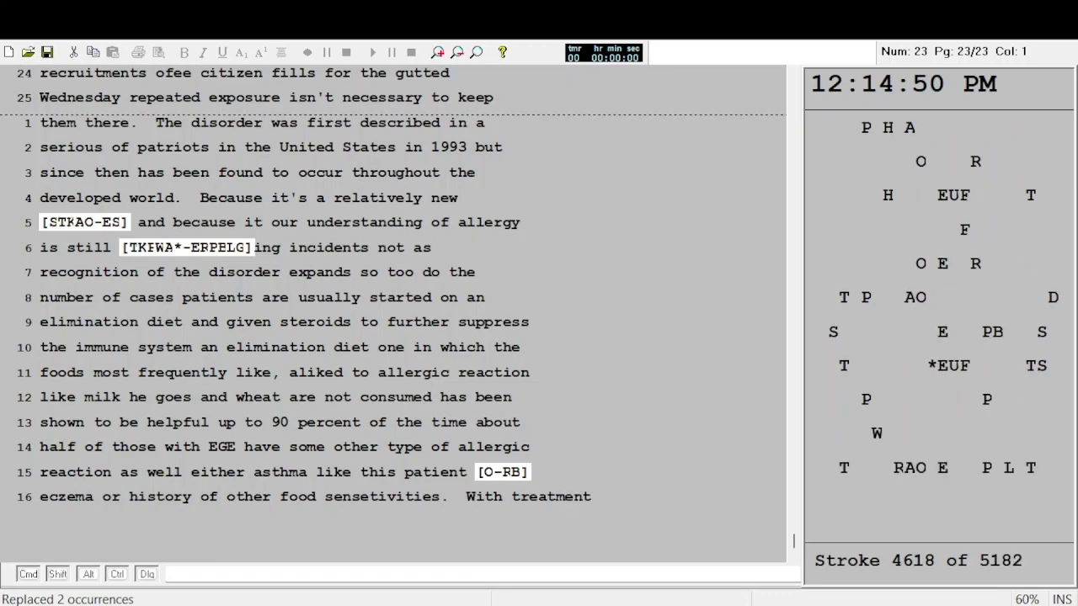
pyautogui.write(' stomachs usually')
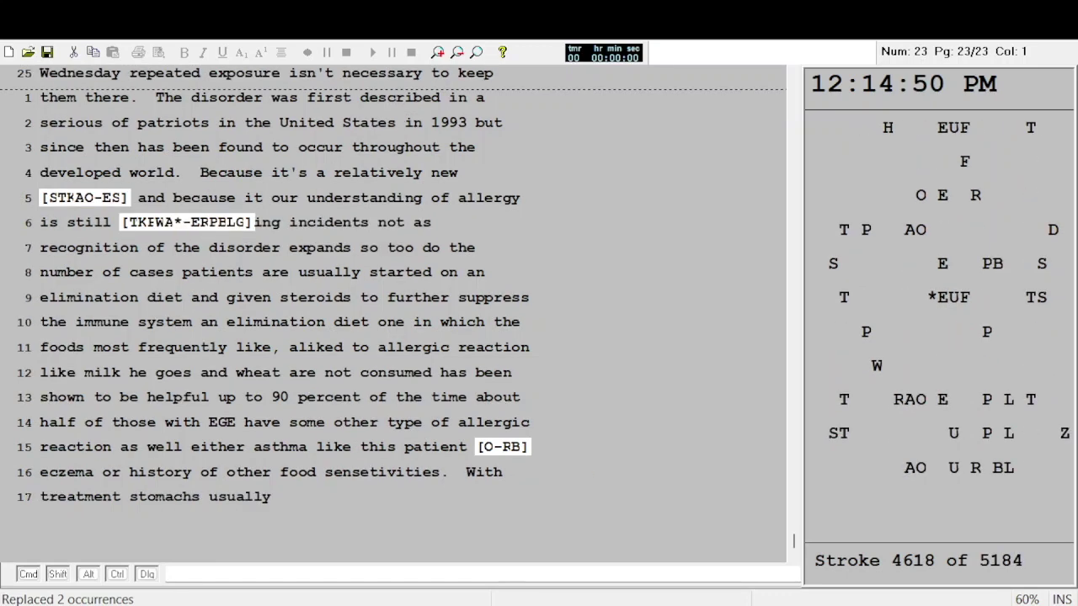
pyautogui.write(' resolve')
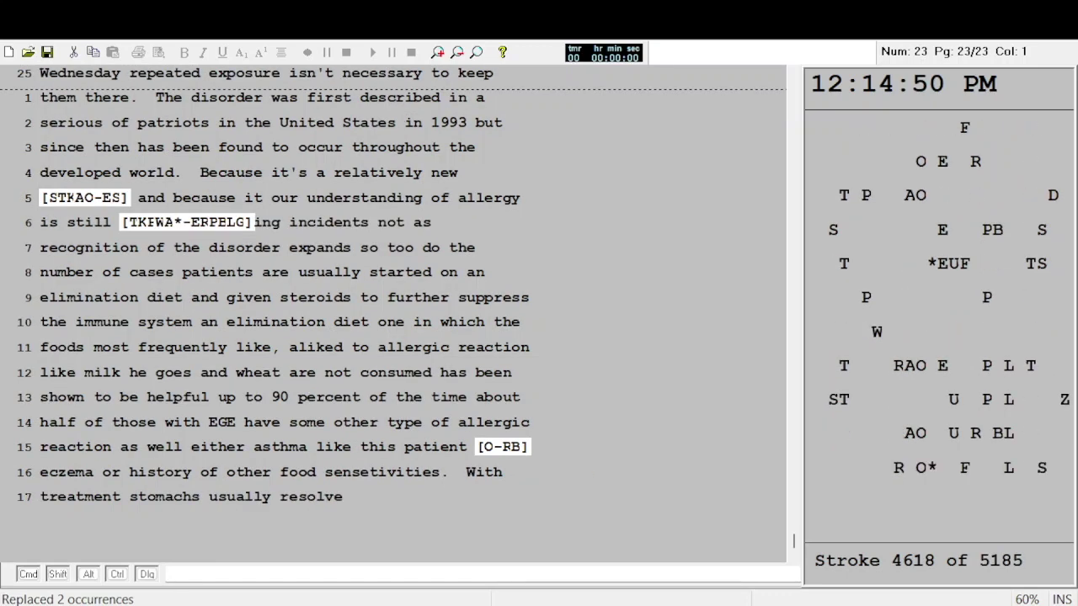
pyautogui.write(' at least temp')
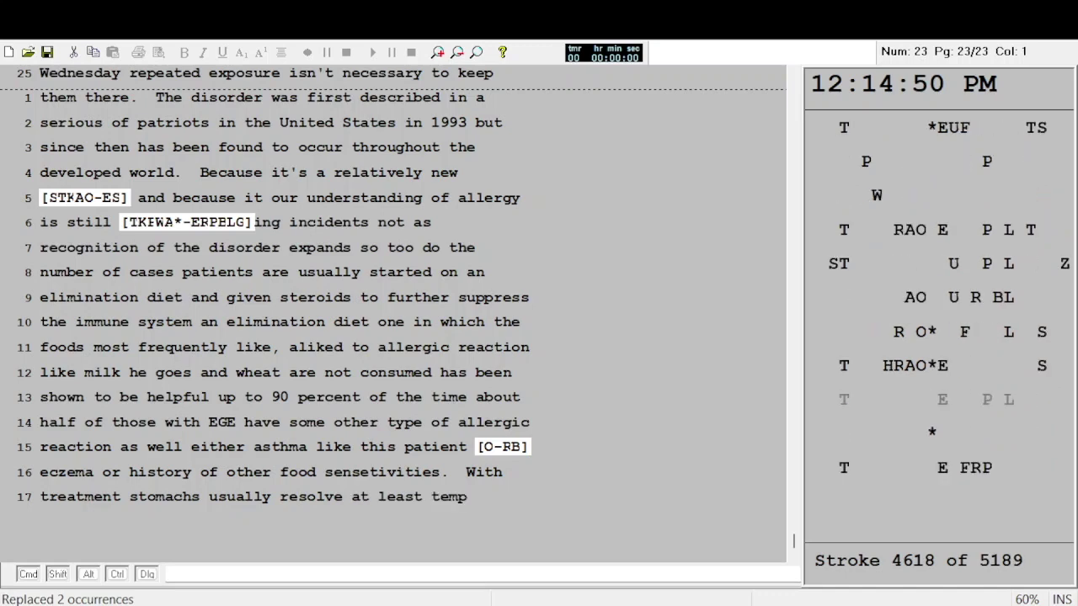
pyautogui.write('orarily there is growing evidence')
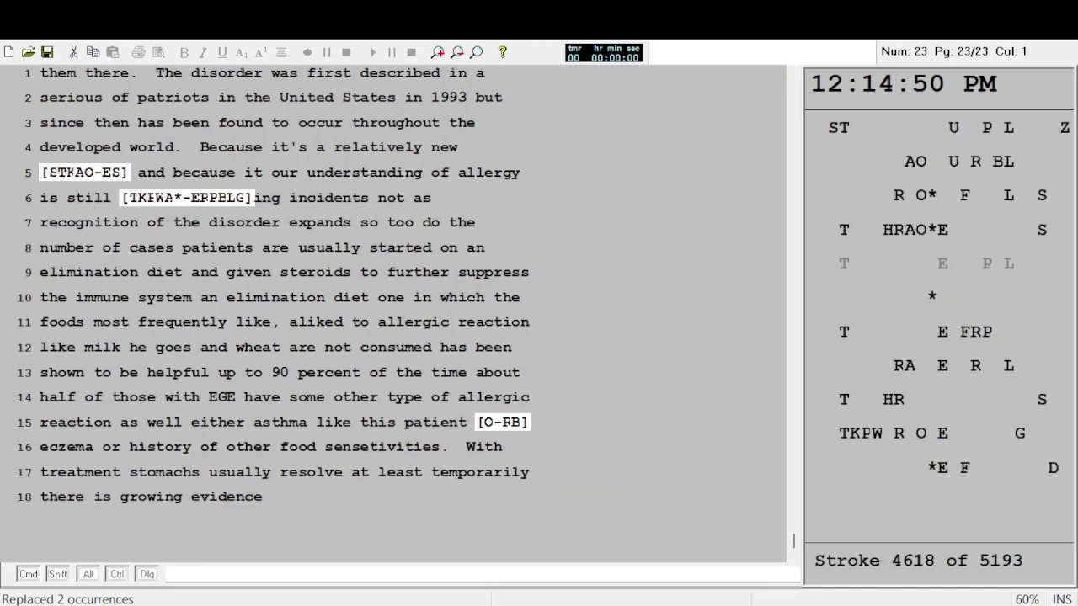
pyautogui.write(' that EG E is a')
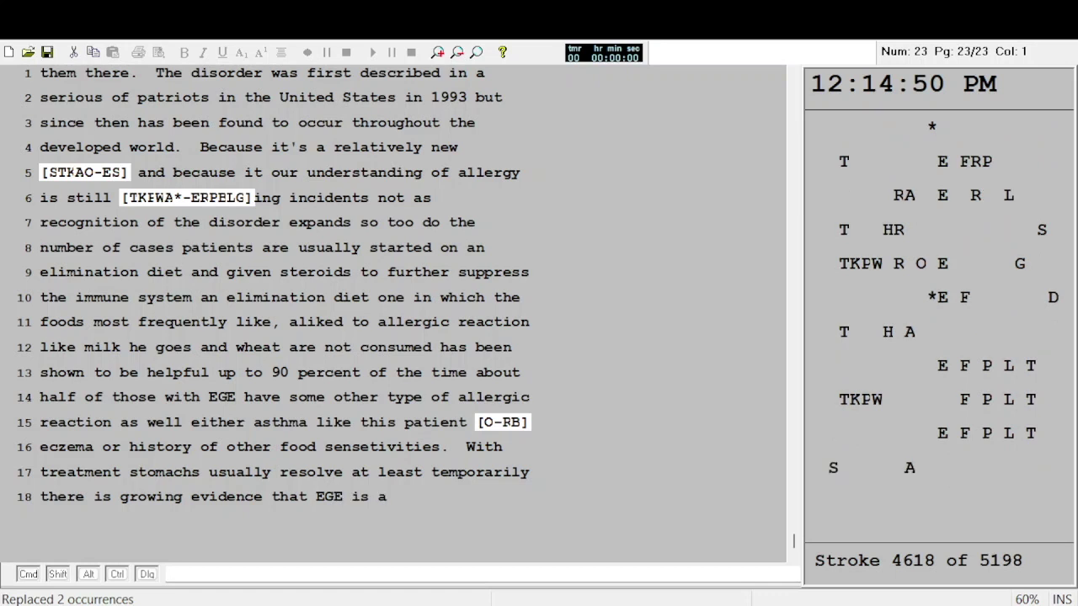
pyautogui.write(' chronic')
pyautogui.write(' [STKAO-ES] and most')
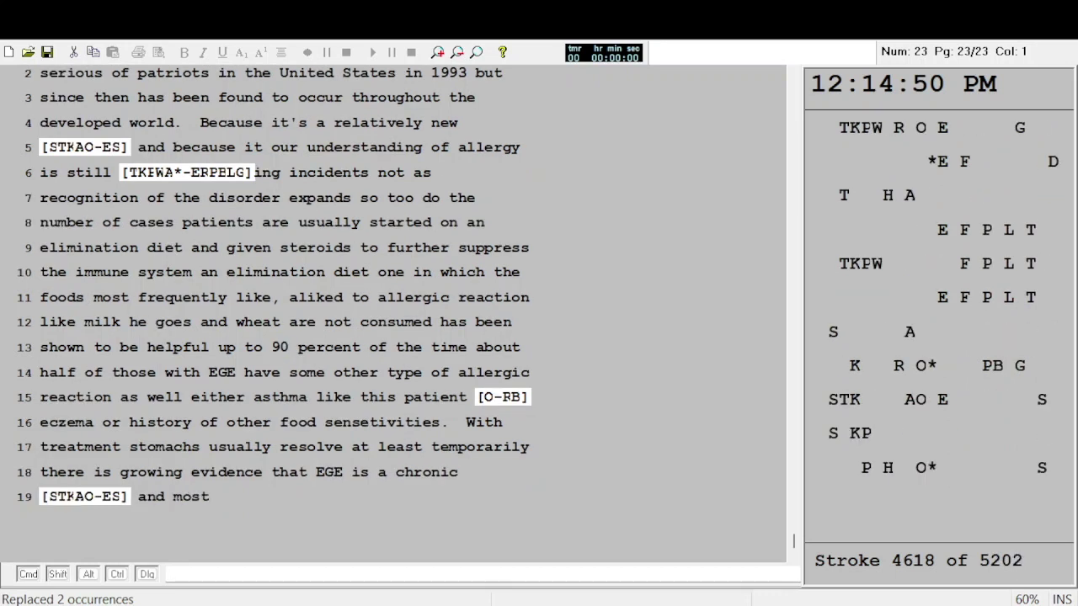
pyautogui.write(' patients will have')
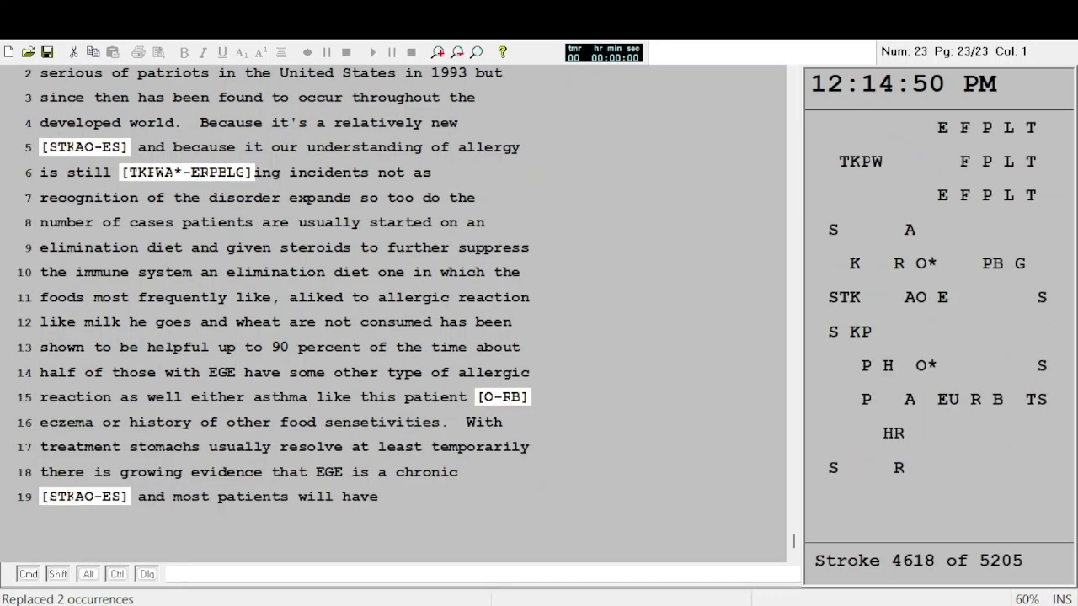
pyautogui.write(' relapses')
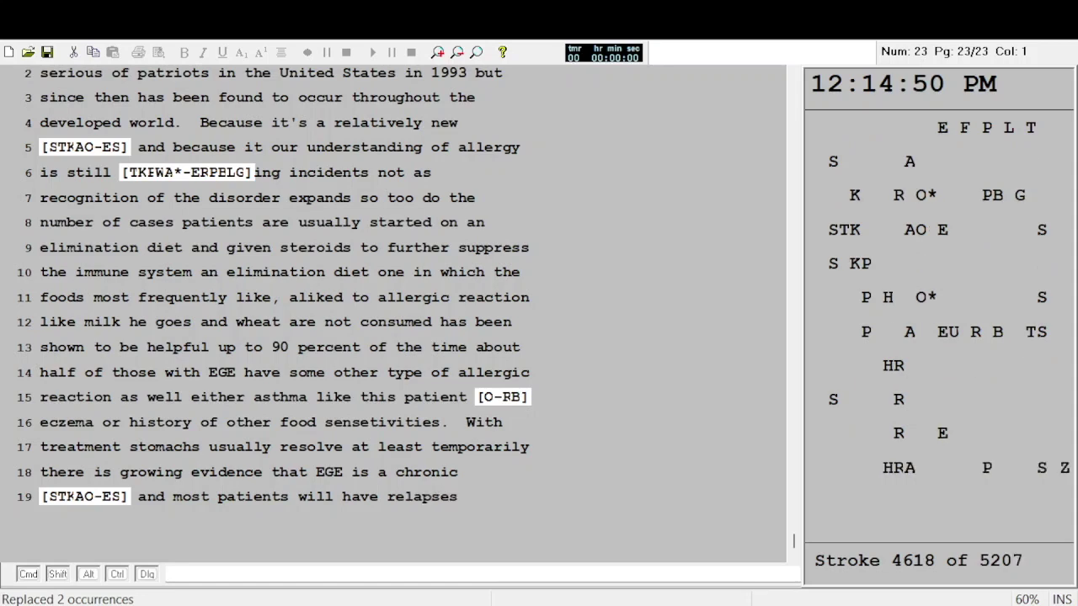
pyautogui.write(' as time goes buy the')
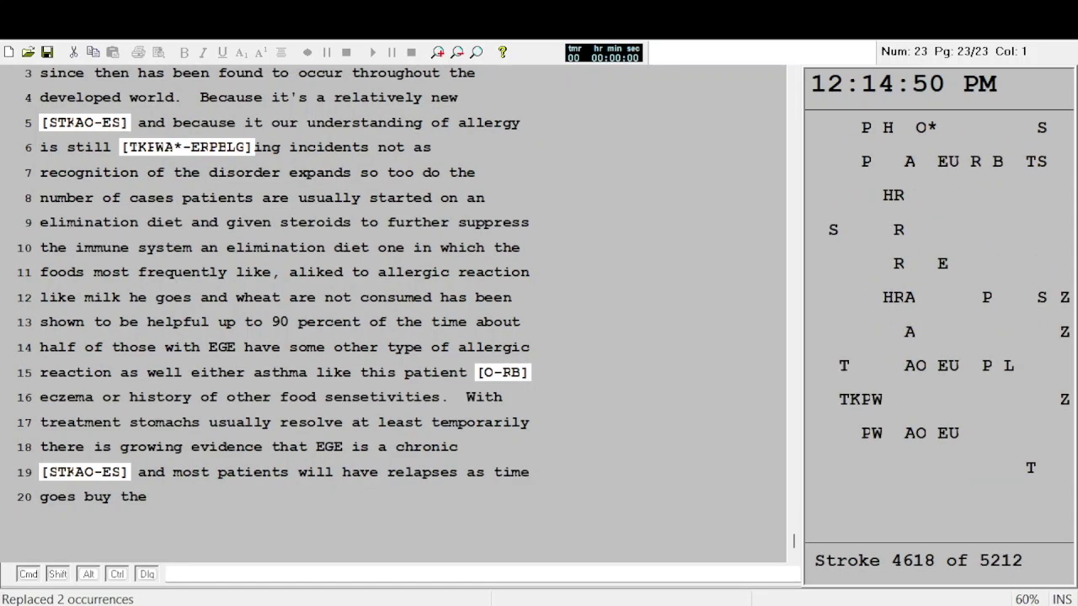
pyautogui.write(' patient was started on the')
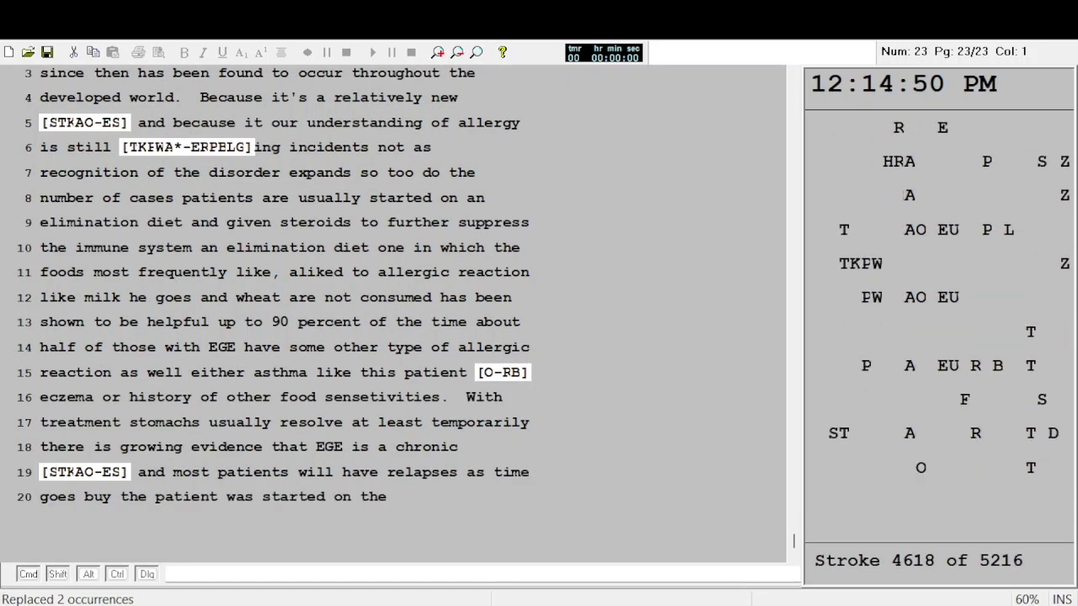
pyautogui.write(' diet and on')
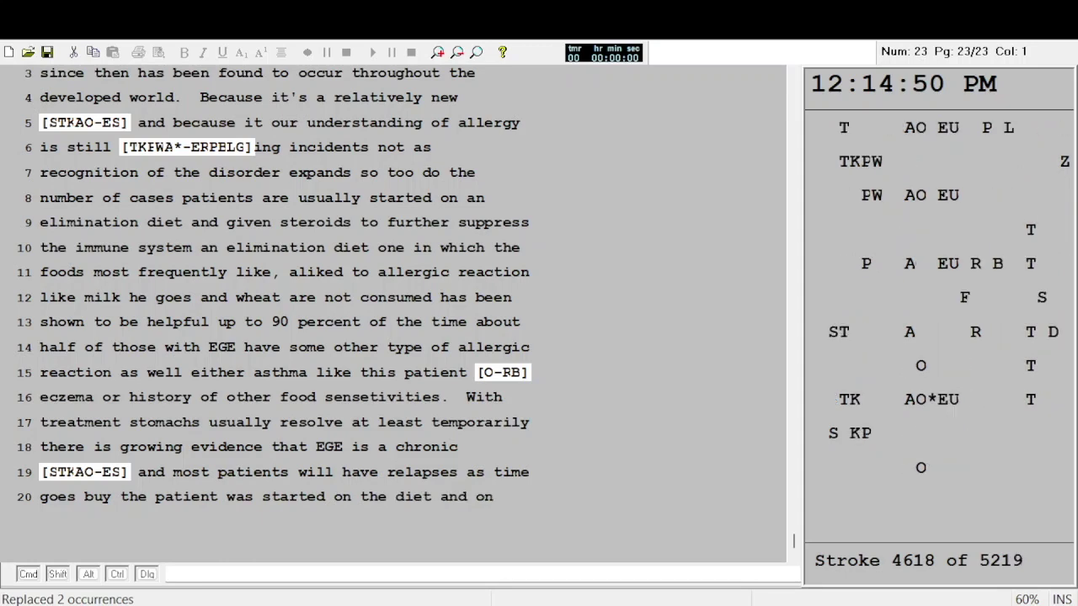
pyautogui.write(' pretty good')
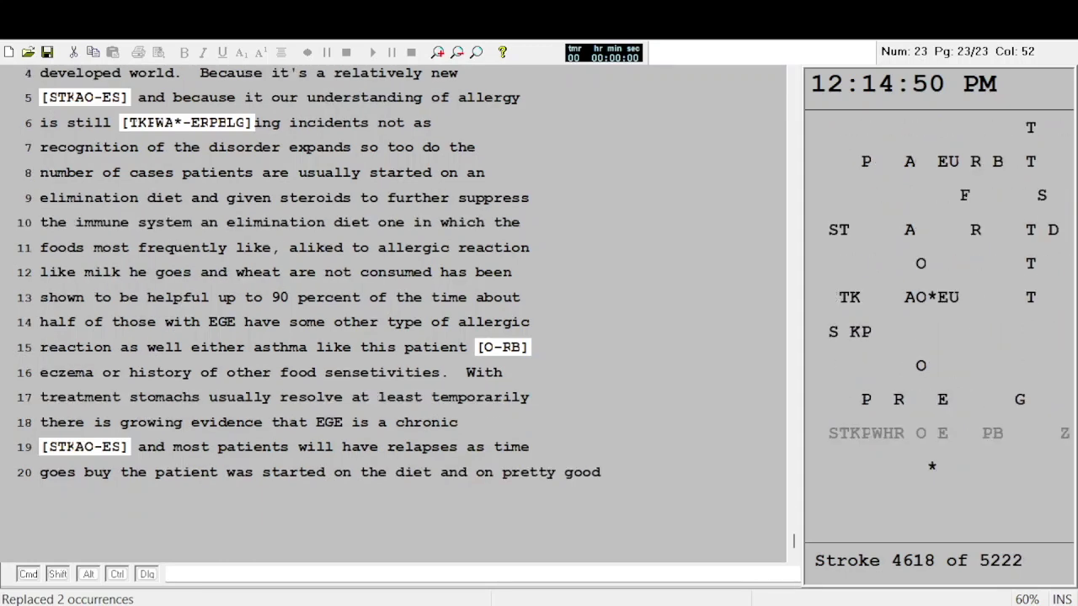
pyautogui.write(' zone a steroid')
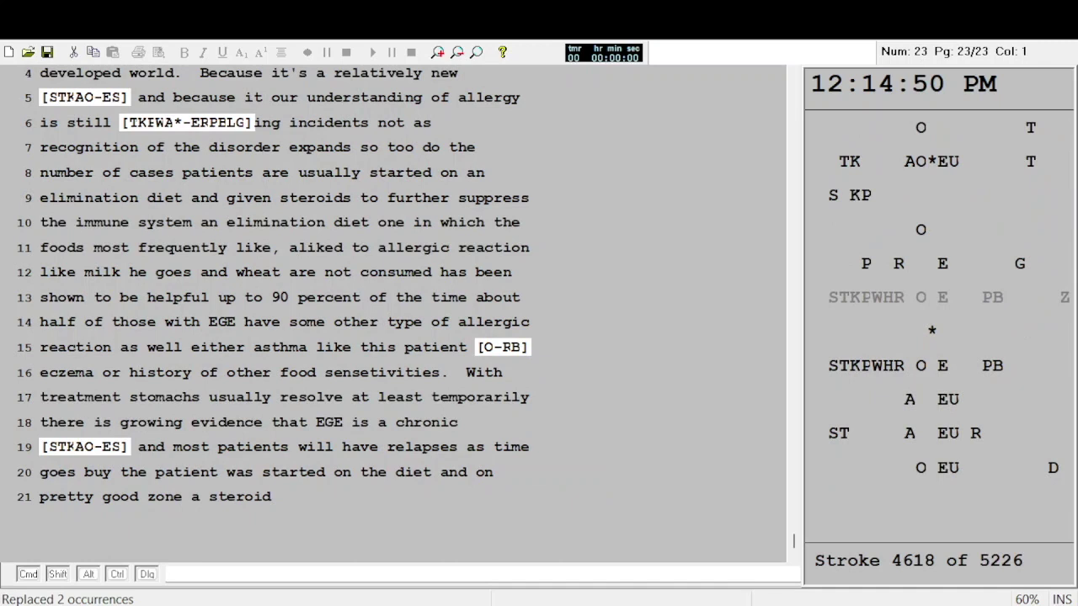
pyautogui.write(' the response was')
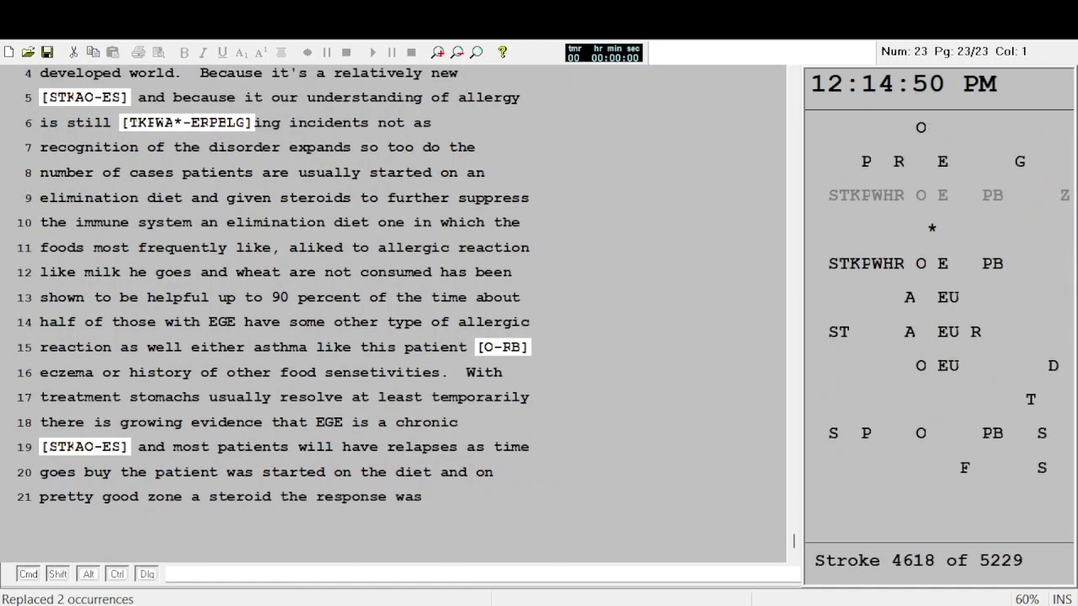
pyautogui.write(' immediate')
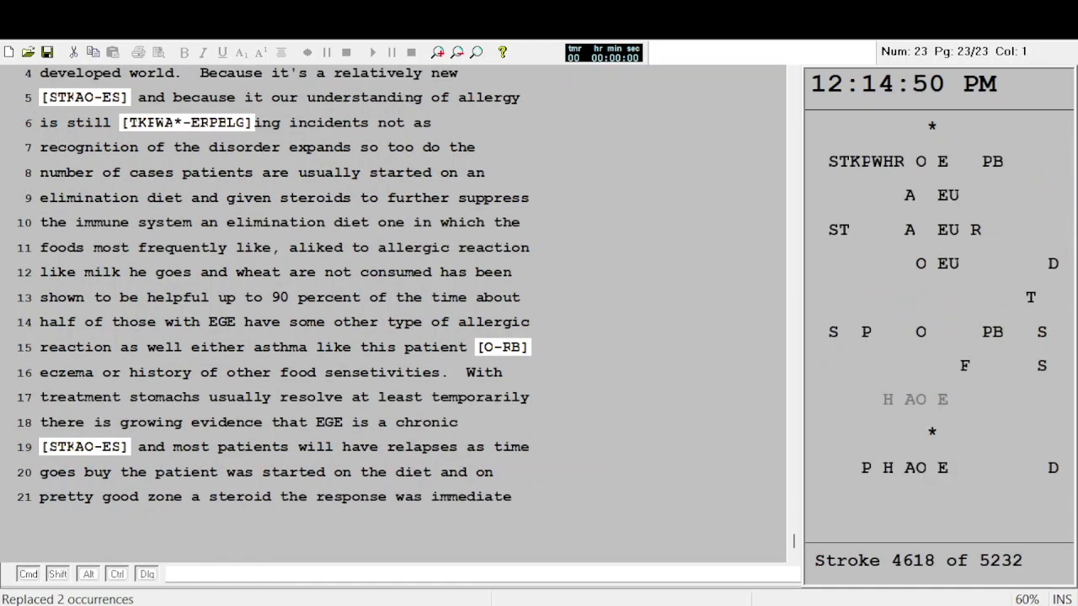
pyautogui.write(' she was able to keep')
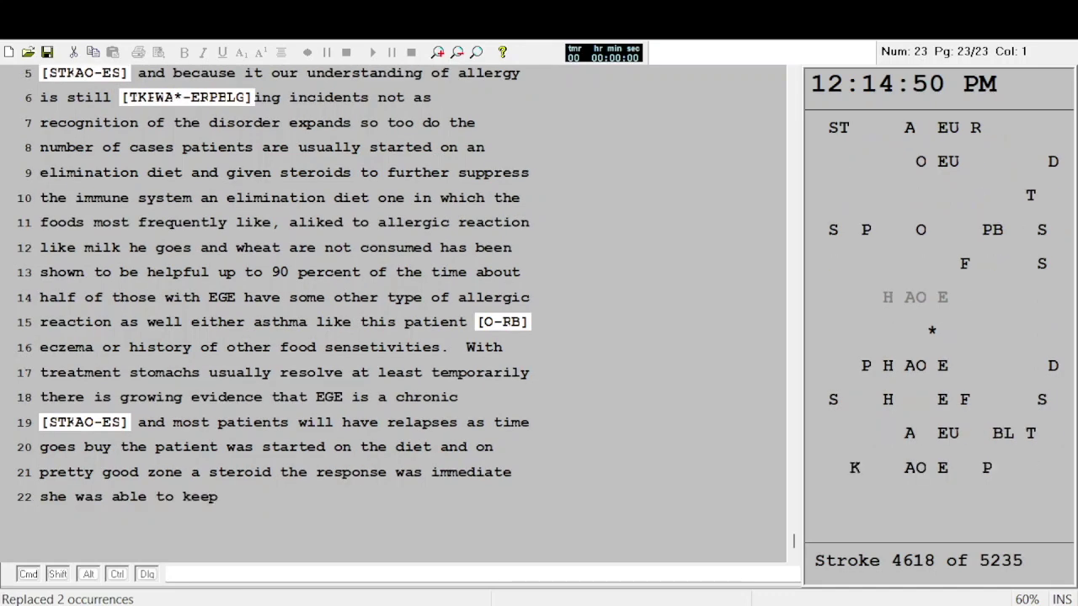
pyautogui.write(' down the food she was')
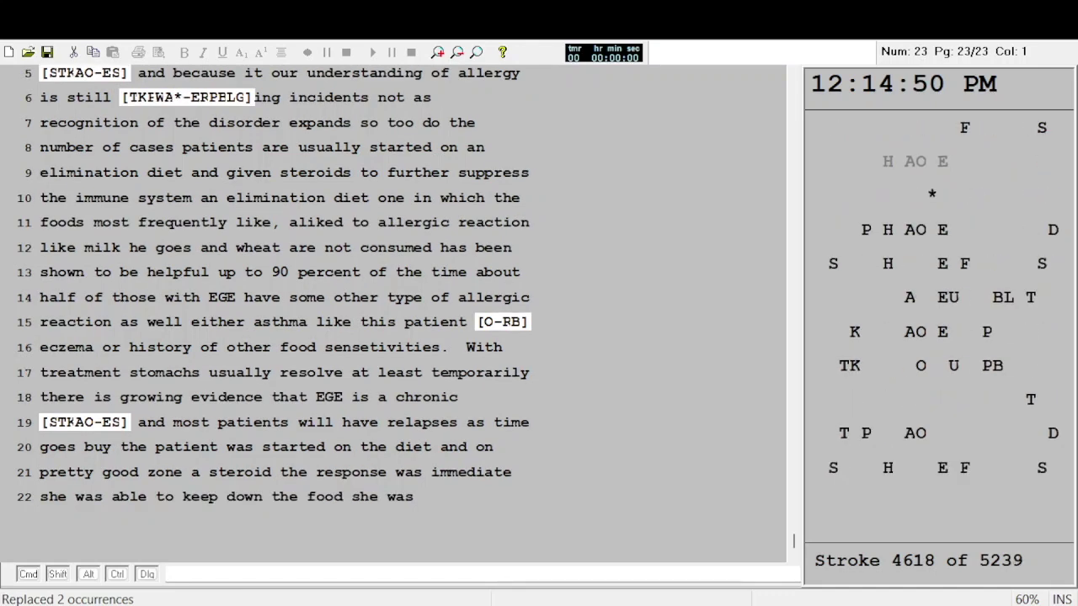
pyautogui.write(' allowed to')
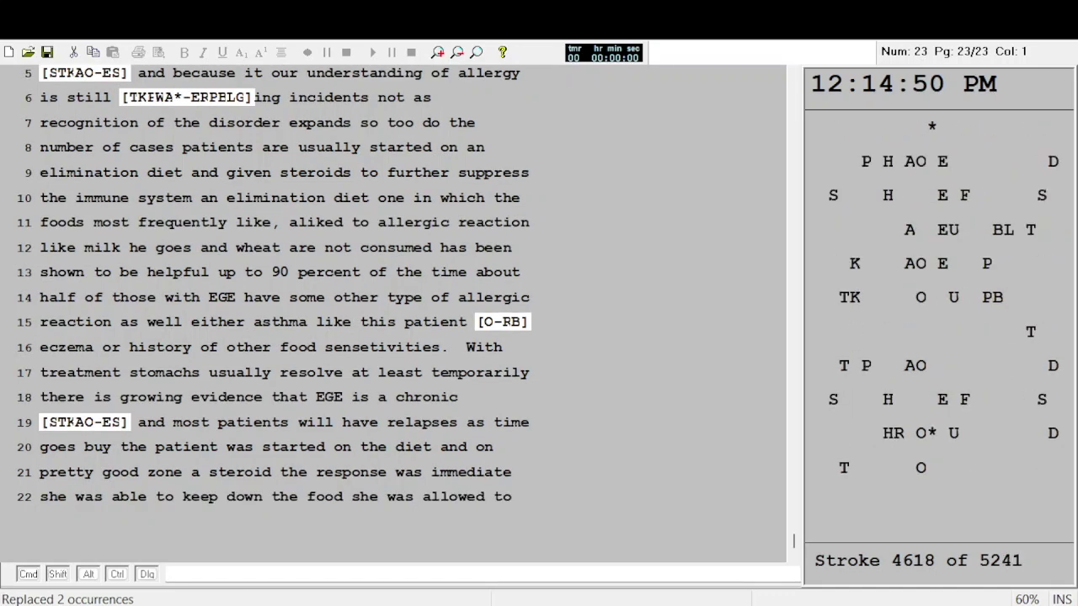
pyautogui.write(' eat within 48')
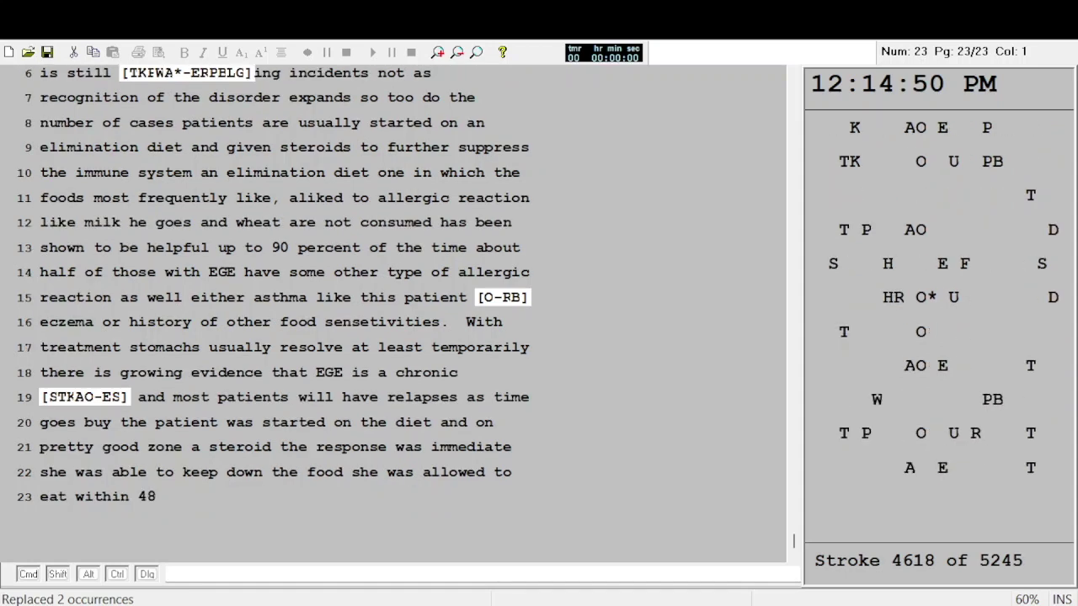
pyautogui.write(' hours-of-starting the')
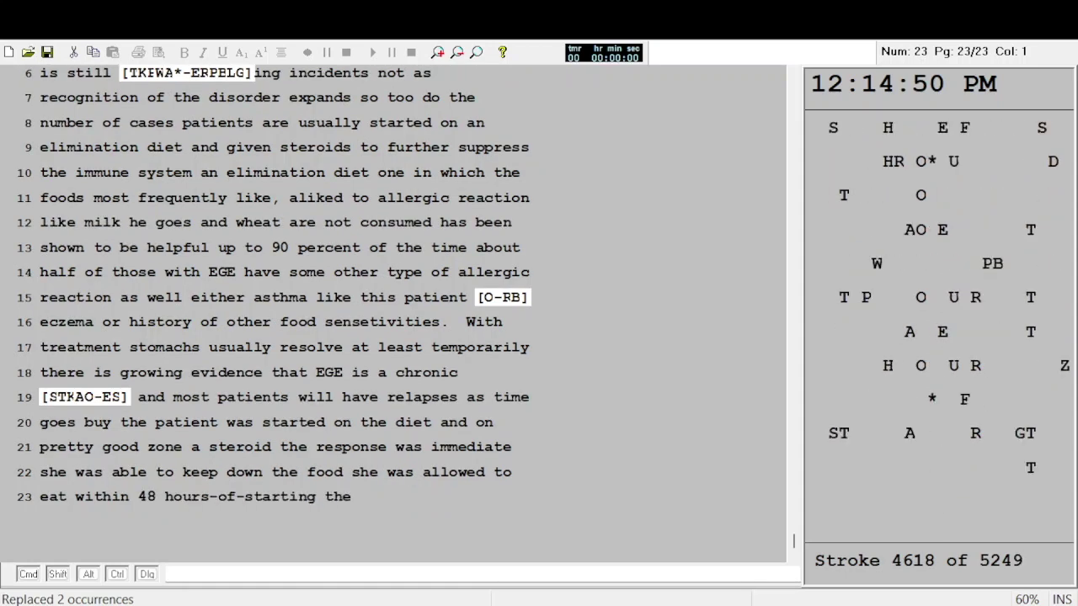
pyautogui.write(' pretty good zones steroids were')
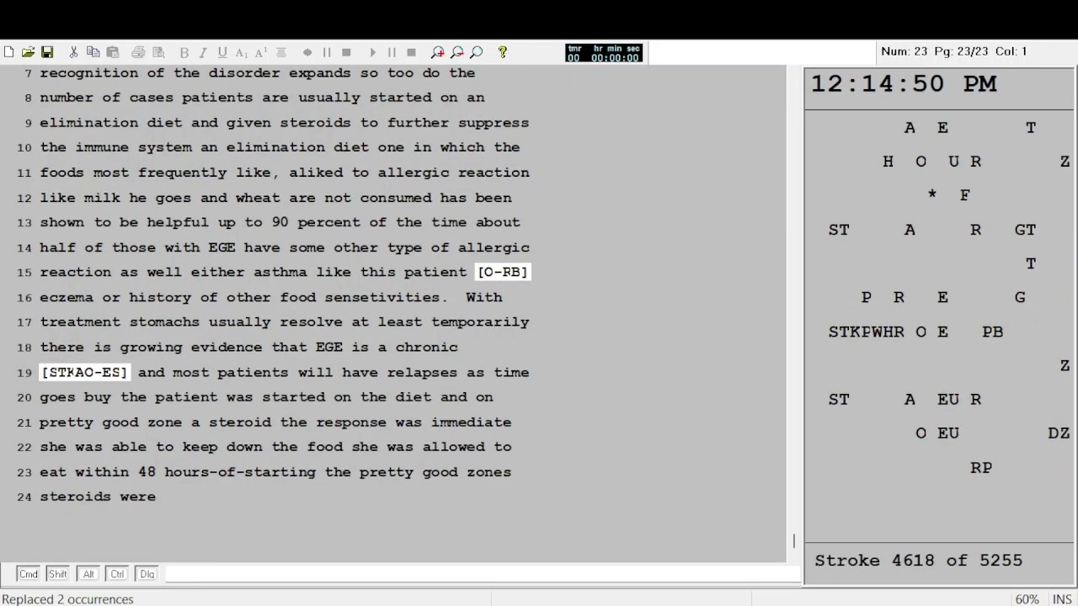
pyautogui.write(' slowly tapers')
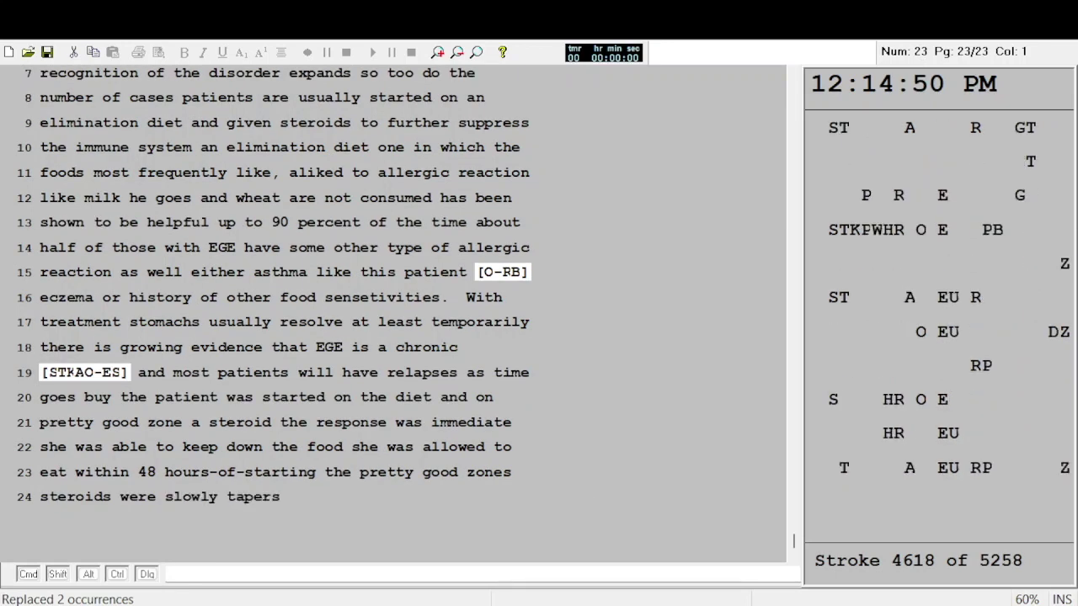
pyautogui.write(' after several')
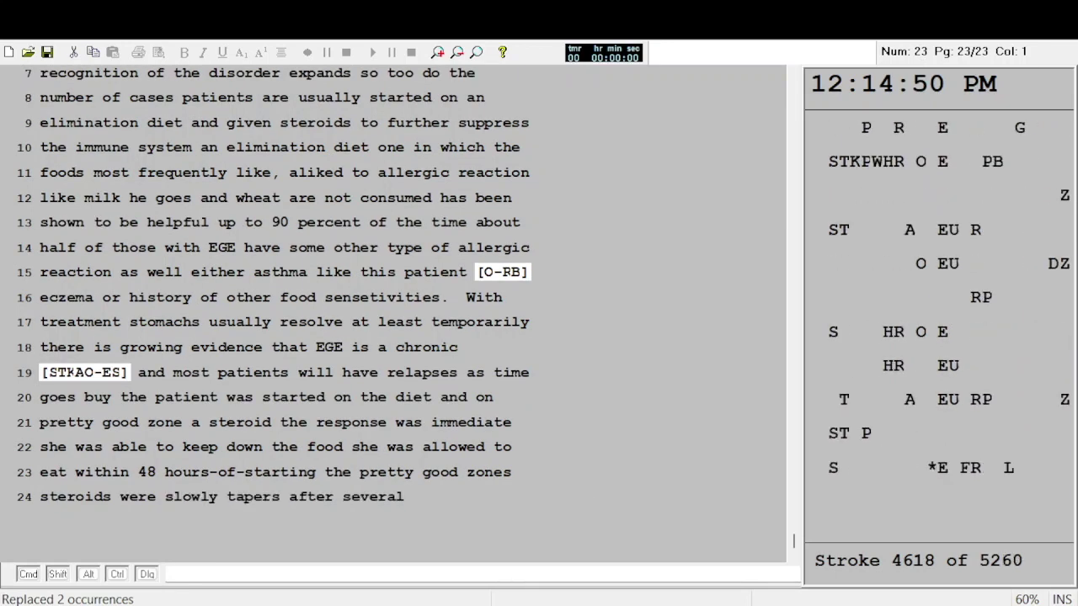
pyautogui.write(' weeks and')
pyautogui.write(' eventual the')
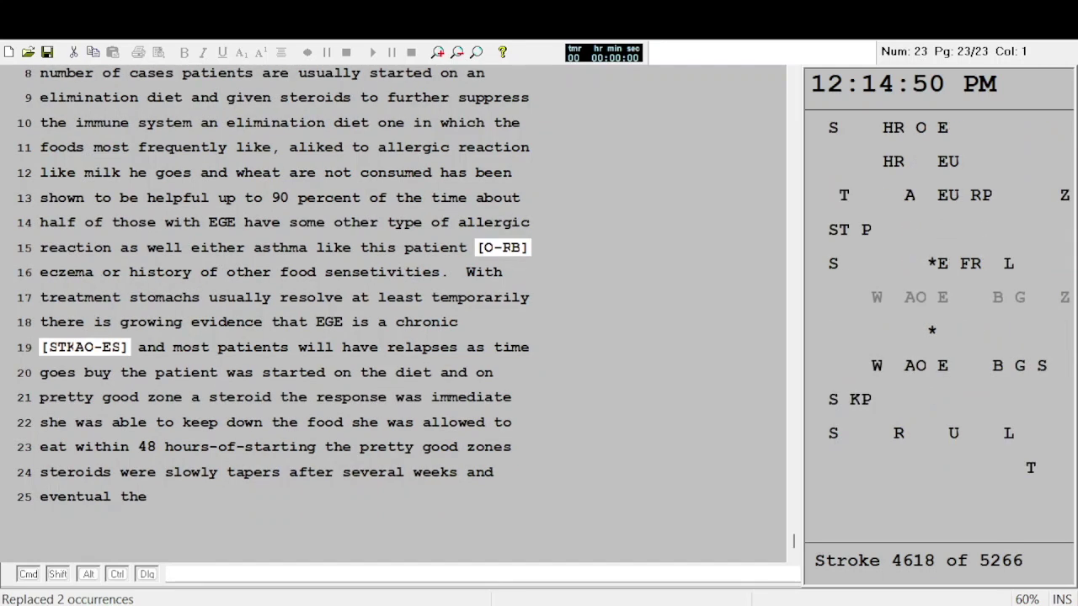
pyautogui.write(' patient was able to add')
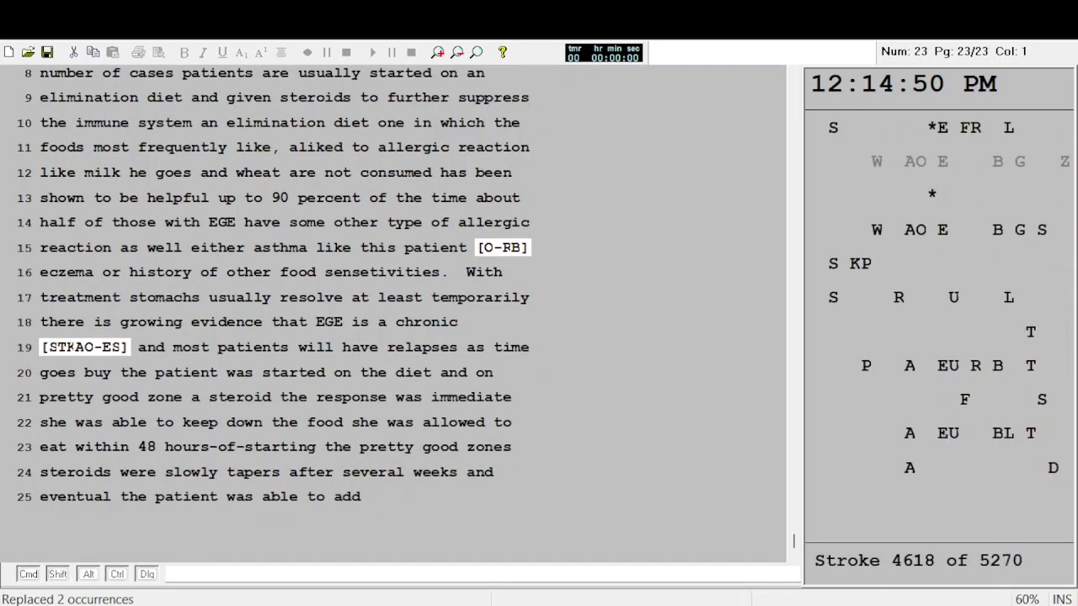
pyautogui.write(' foods [PWA-BGT]')
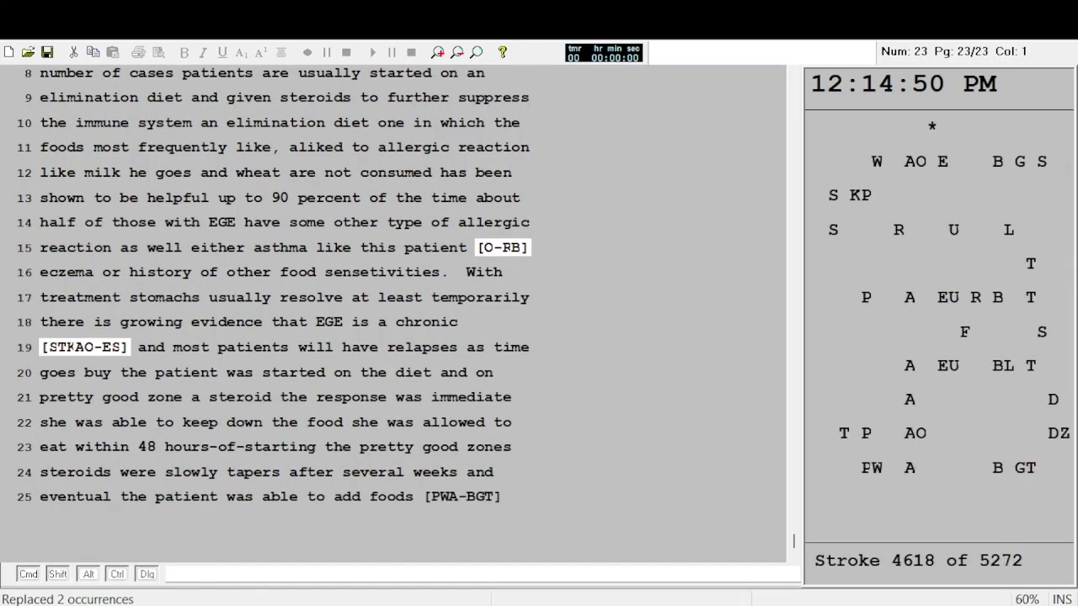
pyautogui.write(' at her diet one')
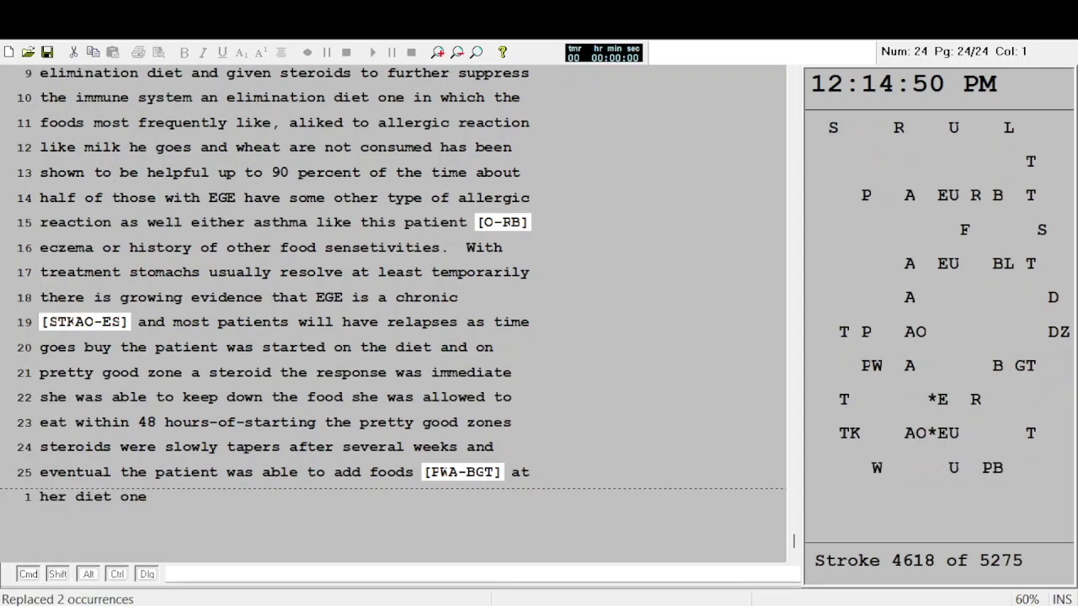
pyautogui.write(' at a time but no')
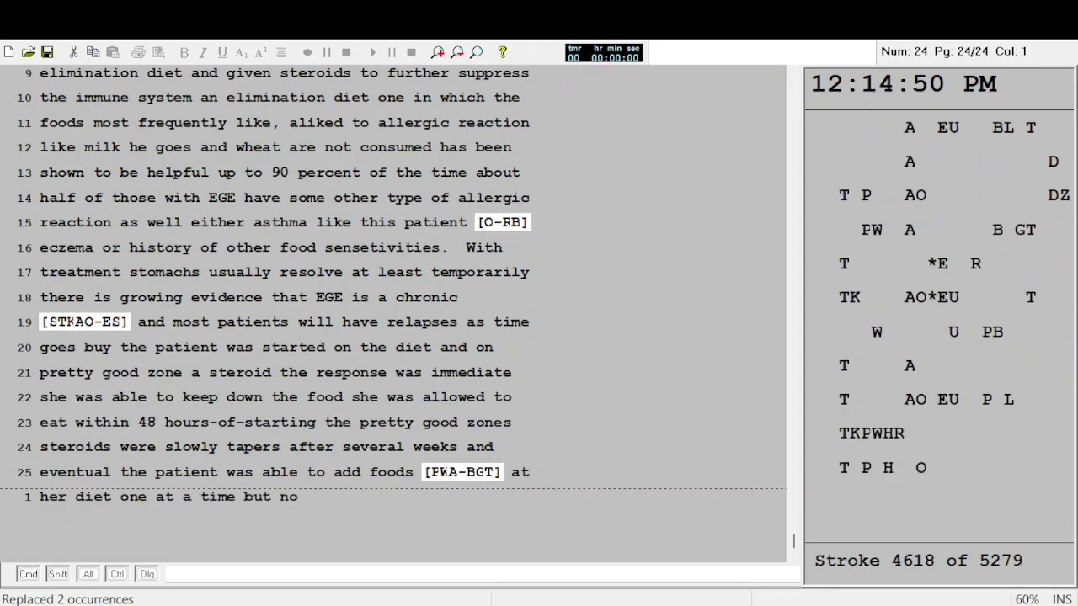
pyautogui.write(' cull [PR-EUT] was found')
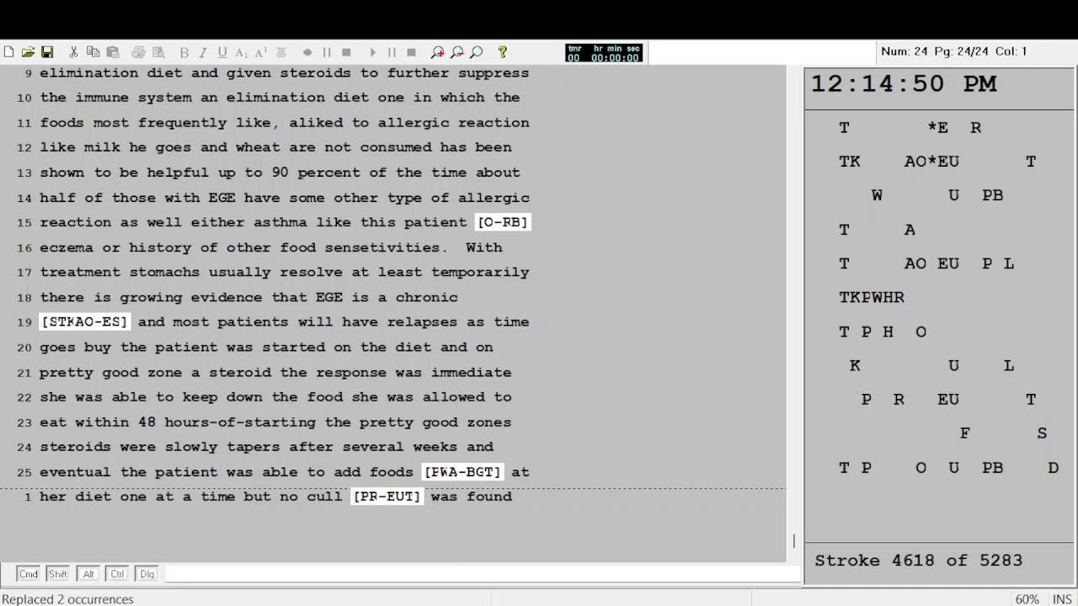
pyautogui.write(' this is not')
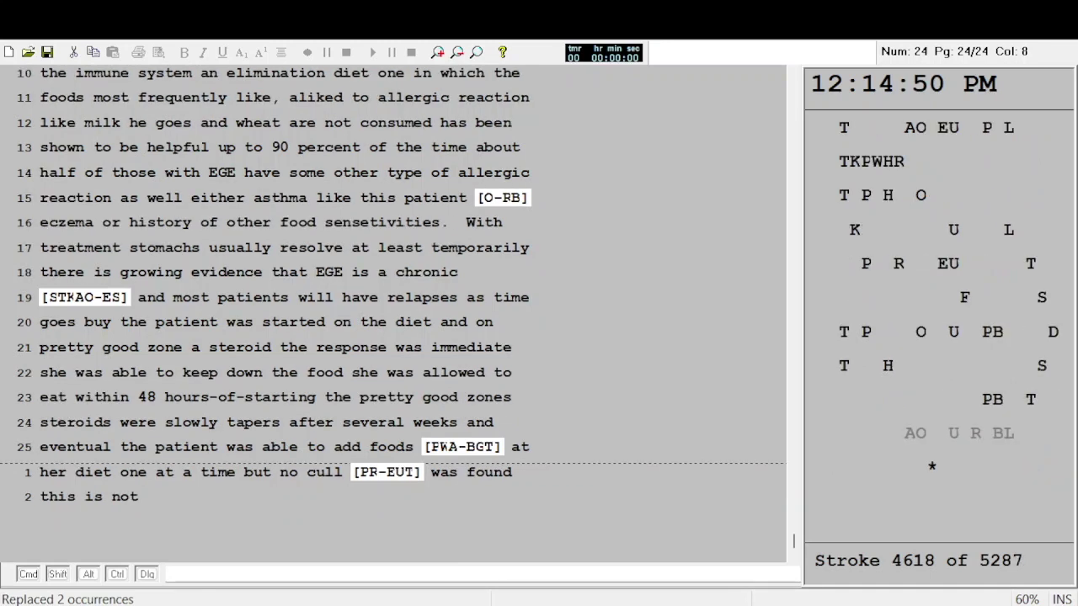
pyautogui.write(' unusual.  for')
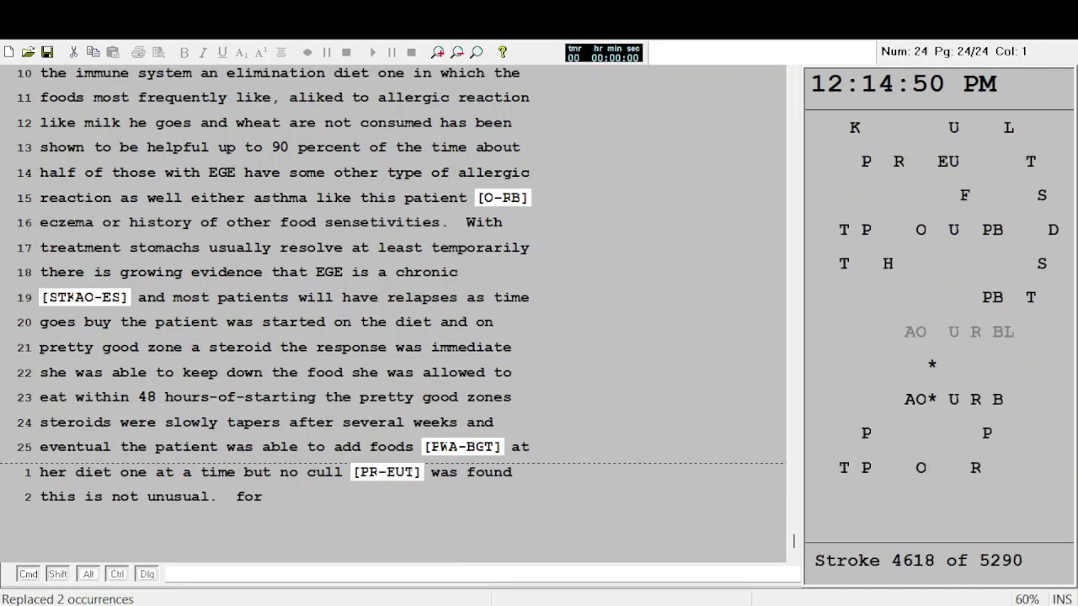
pyautogui.write(' most people with EG E')
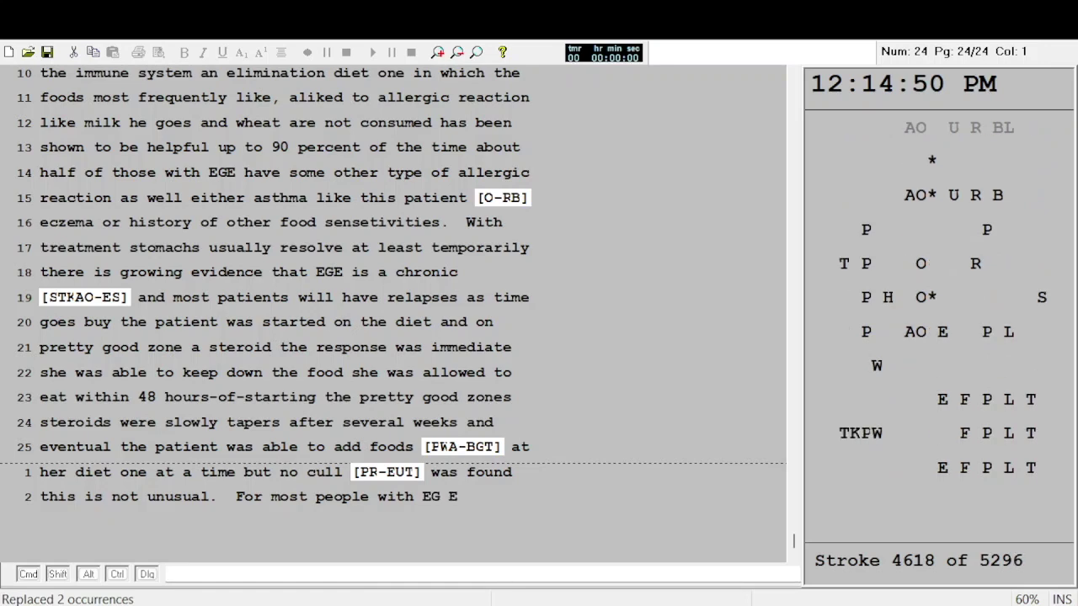
pyautogui.write(' no single')
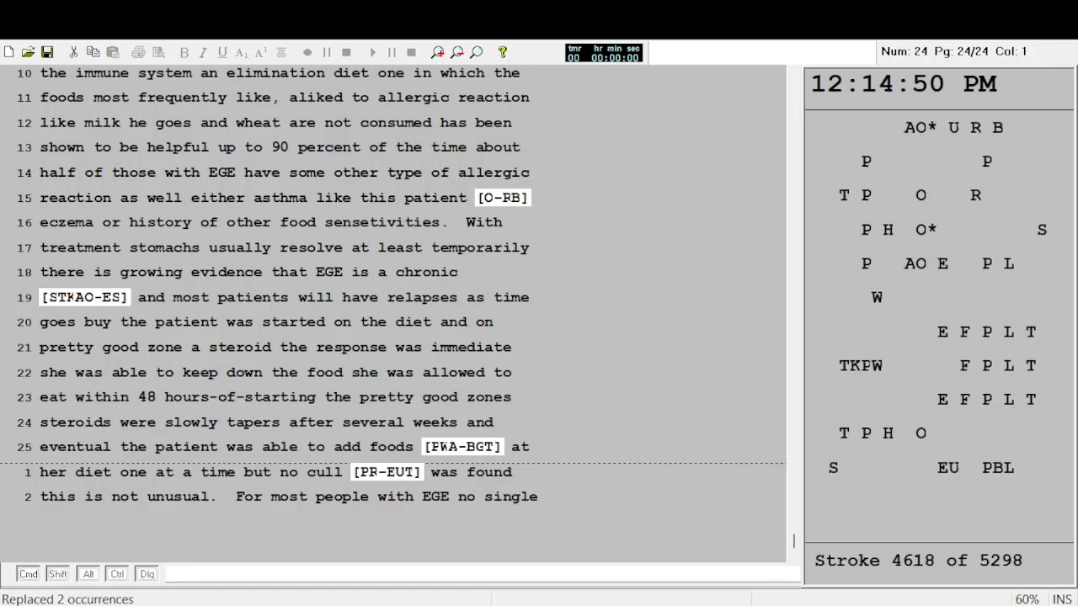
pyautogui.write(' food is identified')
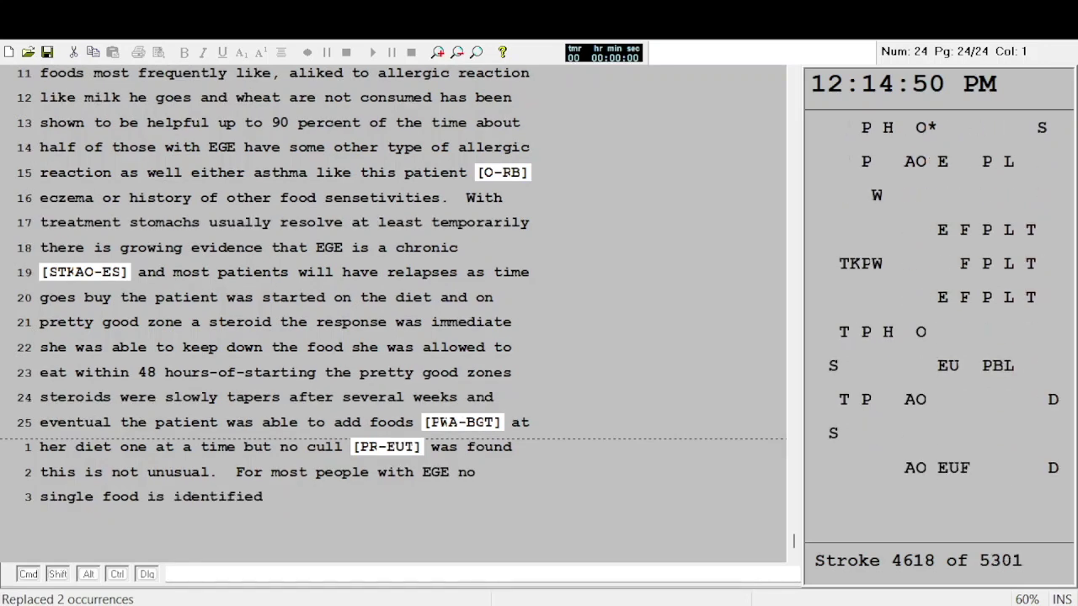
pyautogui.write('.  the patient')
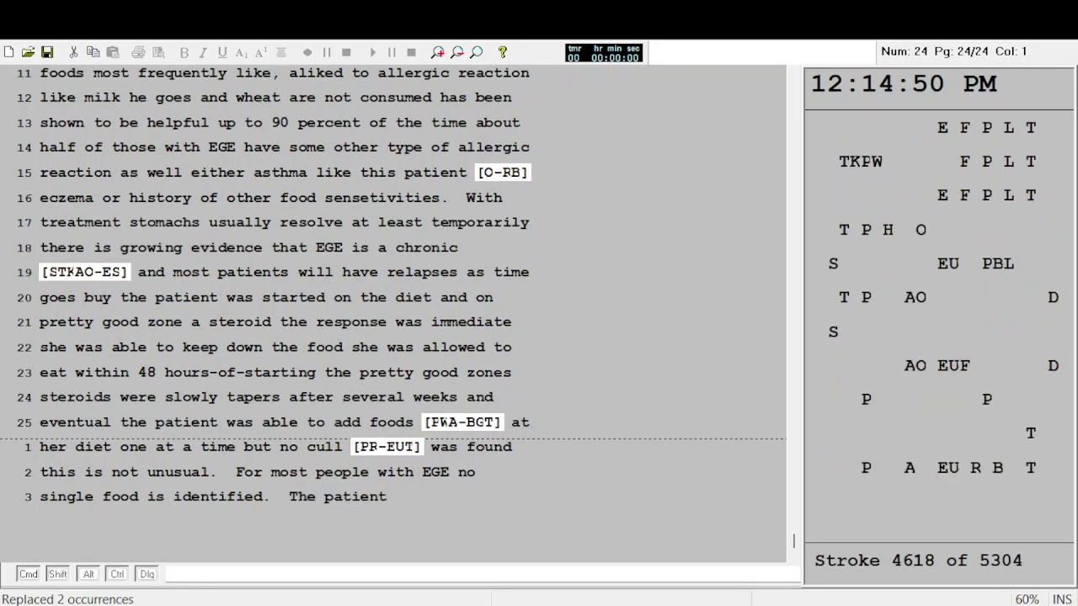
pyautogui.write(' thinks the problem was caffeine and')
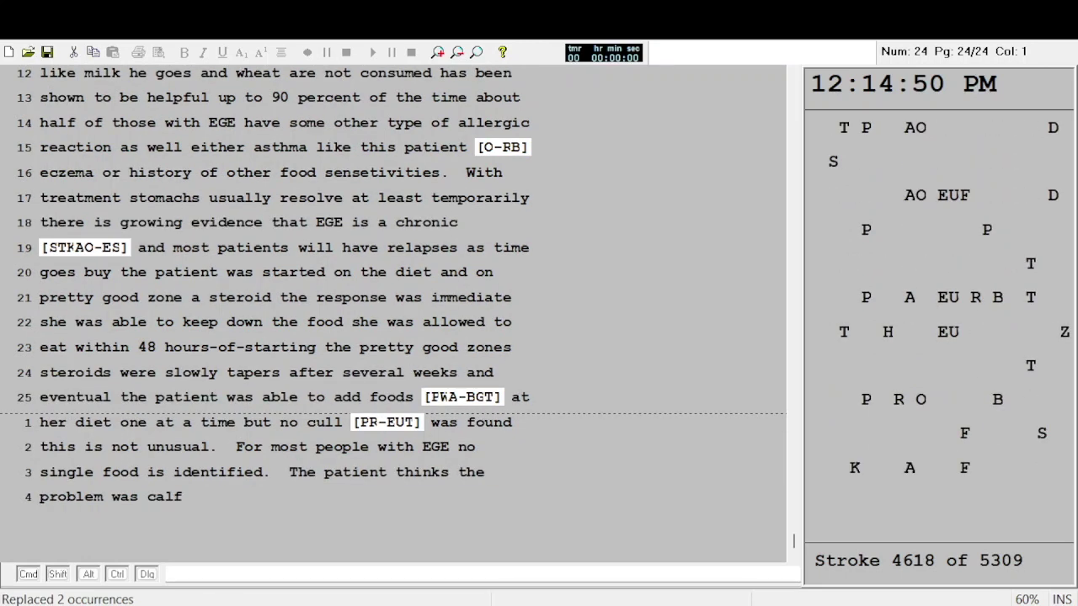
pyautogui.write(' alcohol')
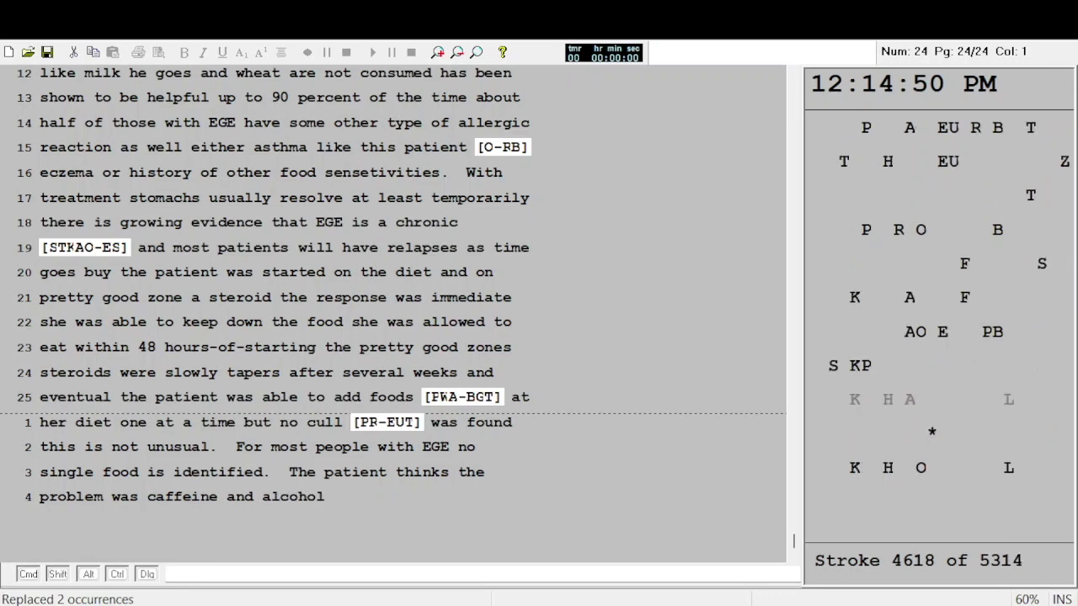
pyautogui.write(" she wasn't")
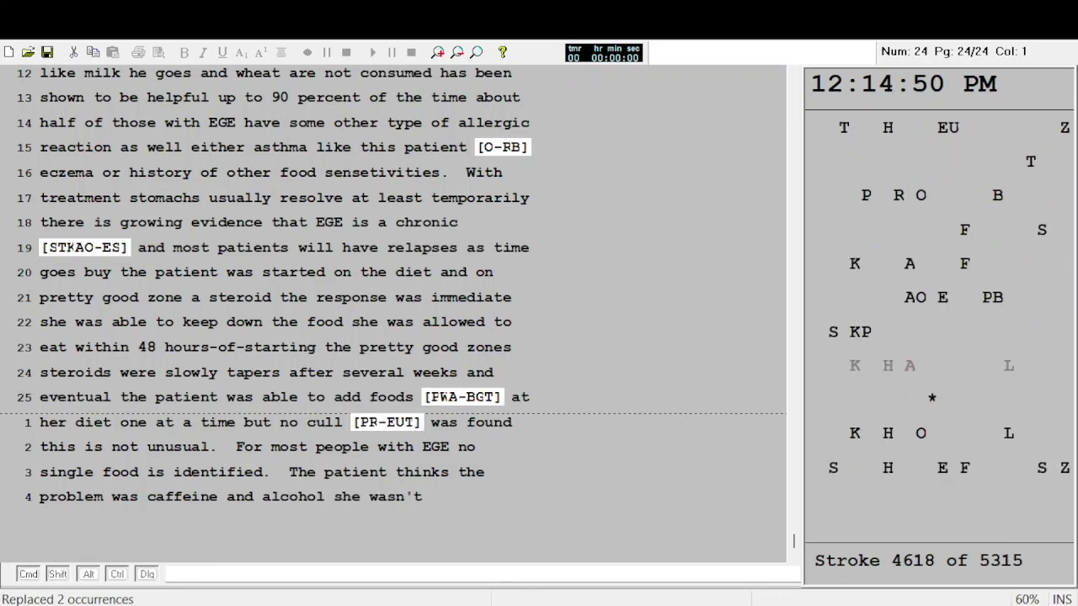
pyautogui.write(' tried them since this')
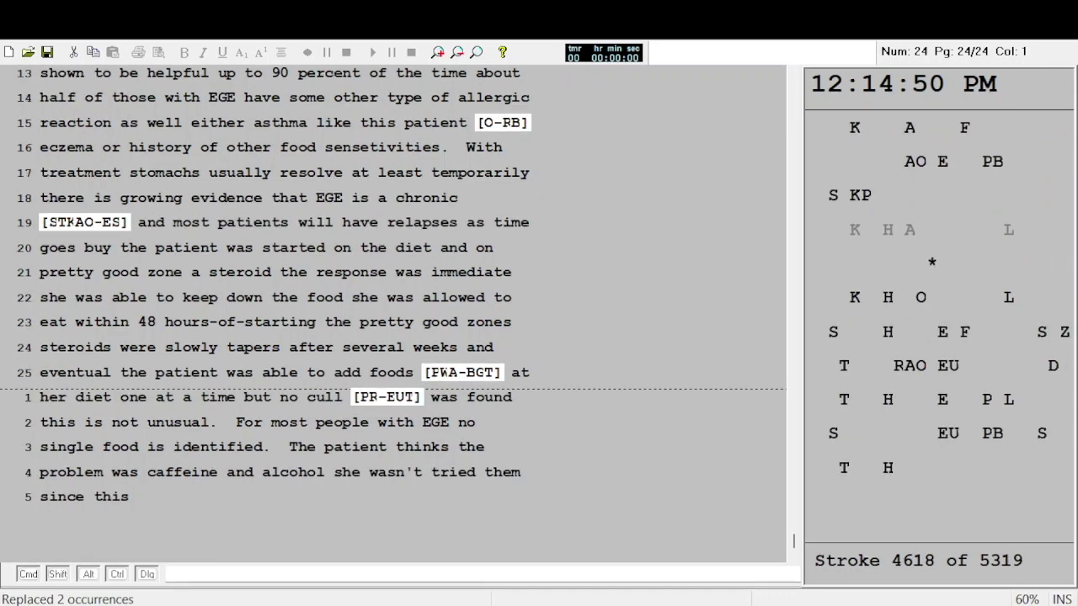
pyautogui.write(' most recent')
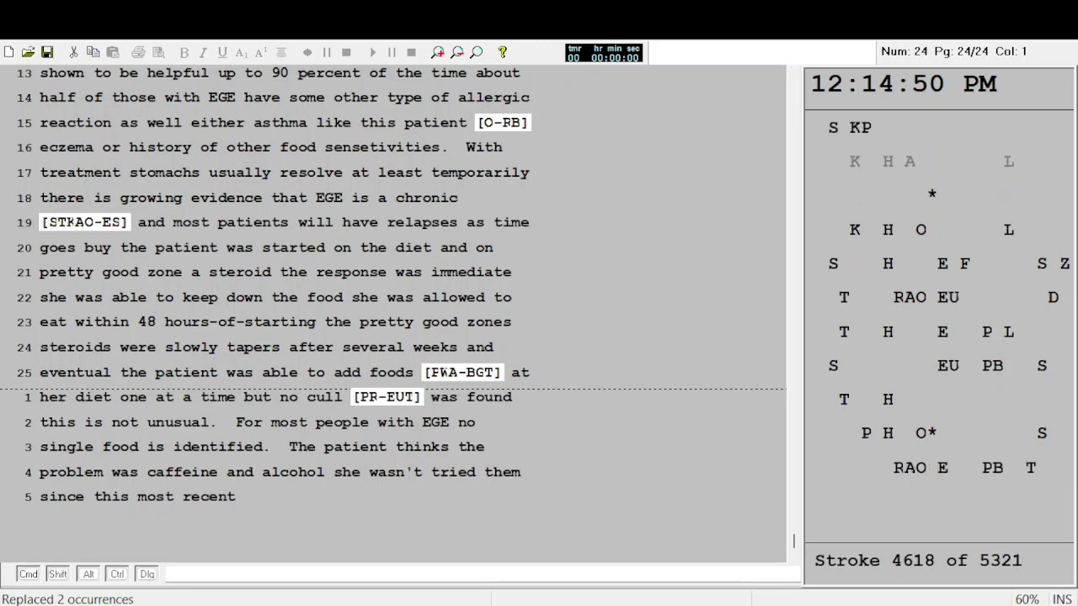
pyautogui.write(' attack')
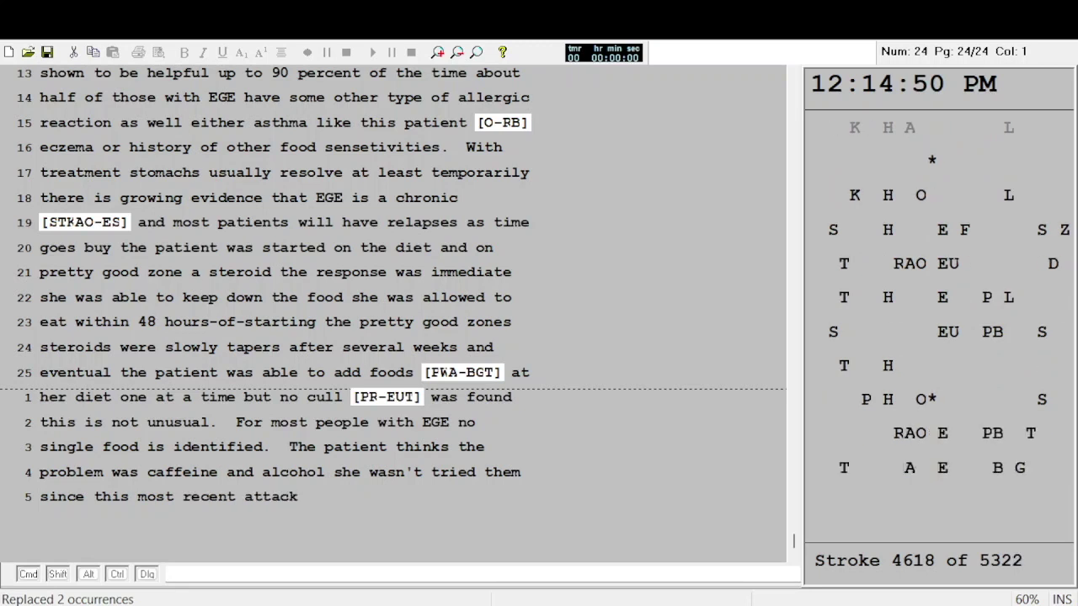
pyautogui.write(' she understands there is a chance')
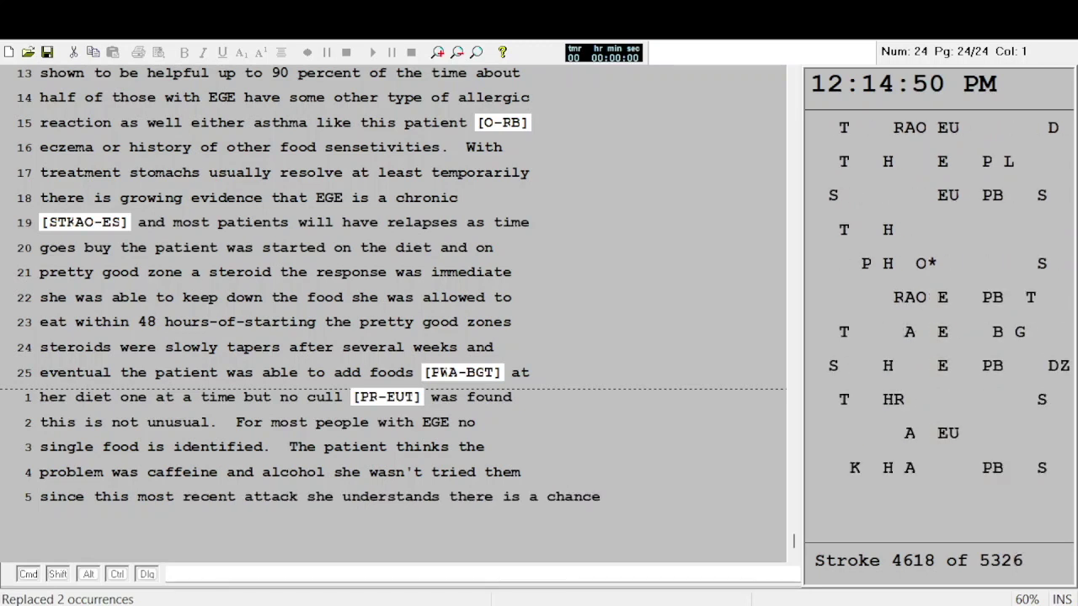
pyautogui.write(' that she will')
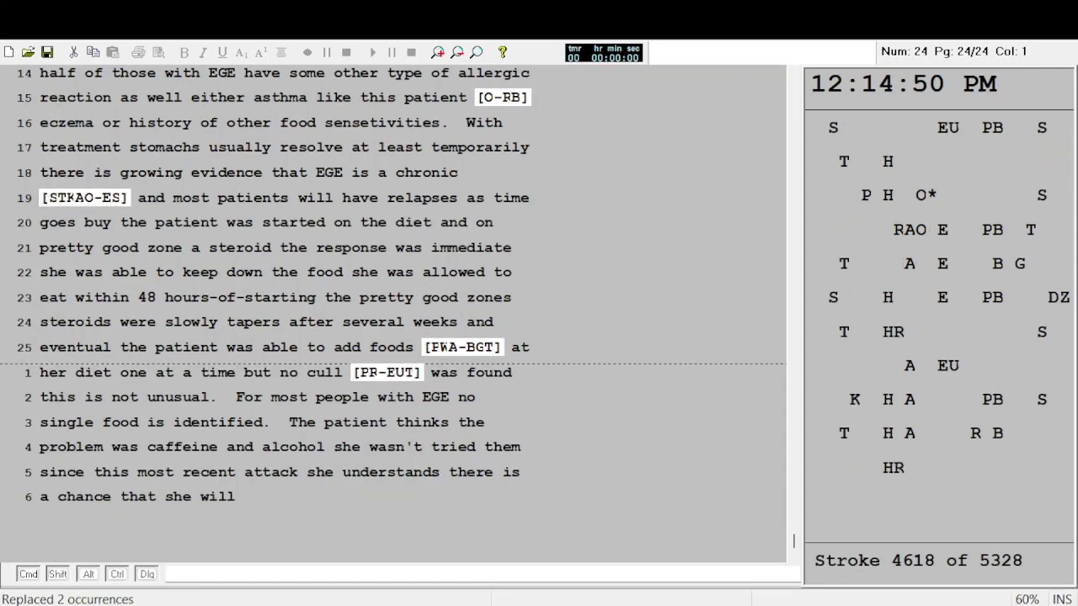
pyautogui.write(' have symptoms again')
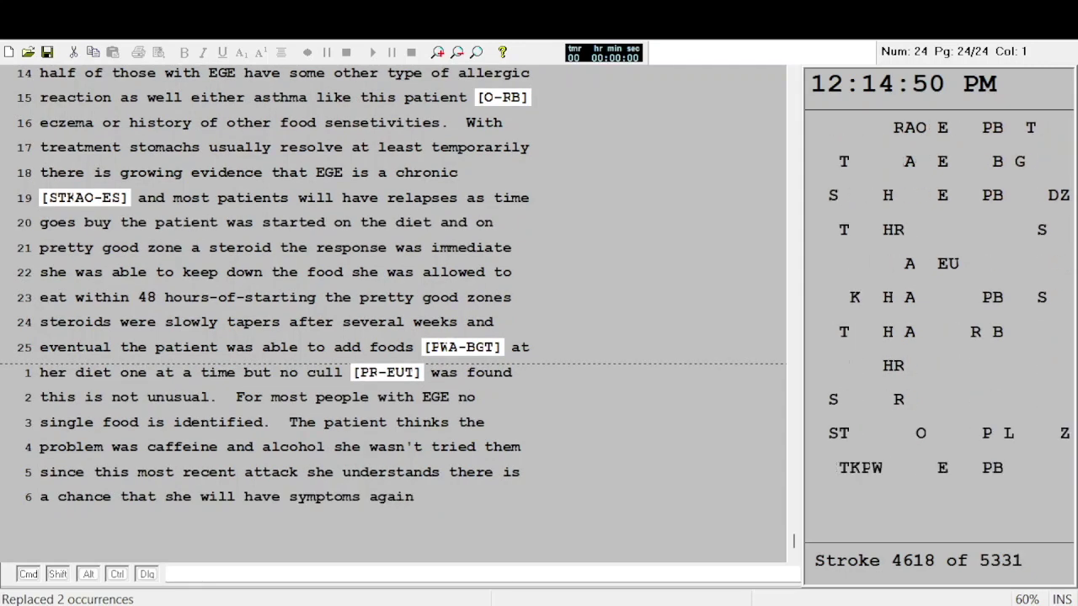
pyautogui.write(' but if she does,')
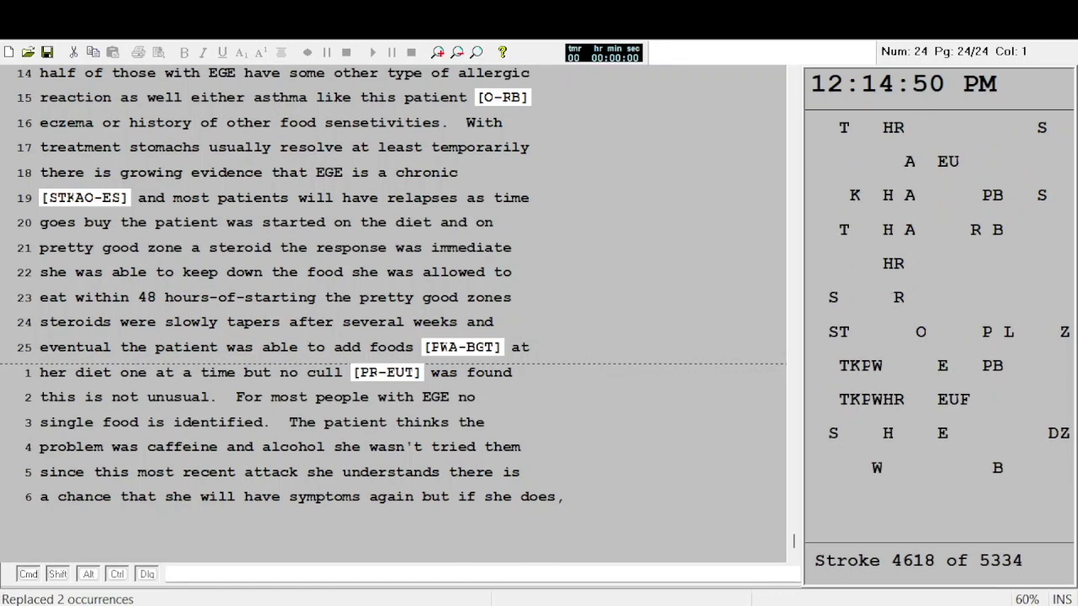
pyautogui.write(' she is confident')
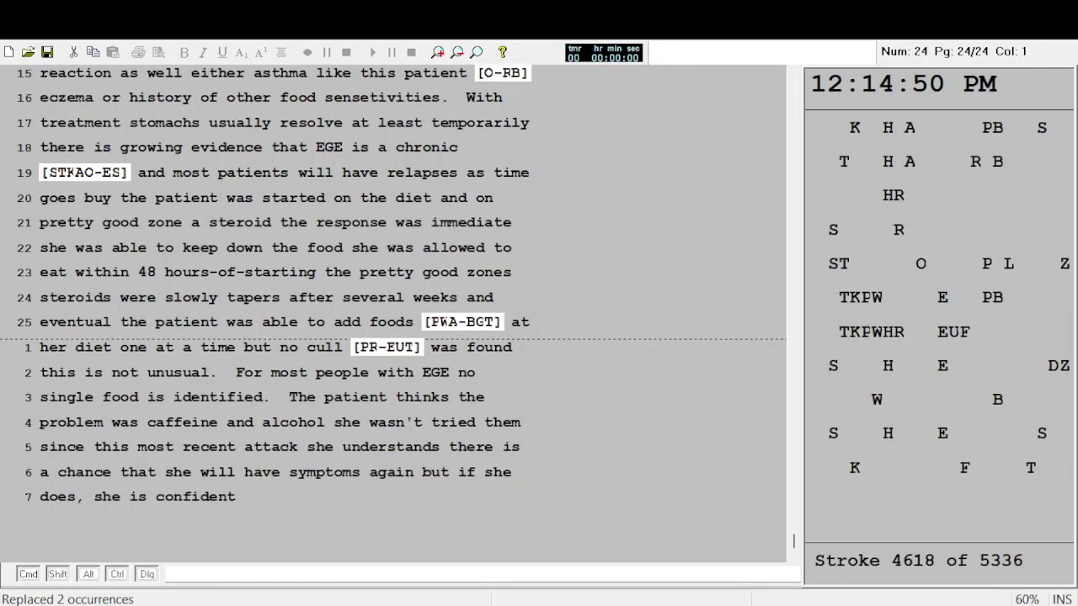
pyautogui.write(' that she will')
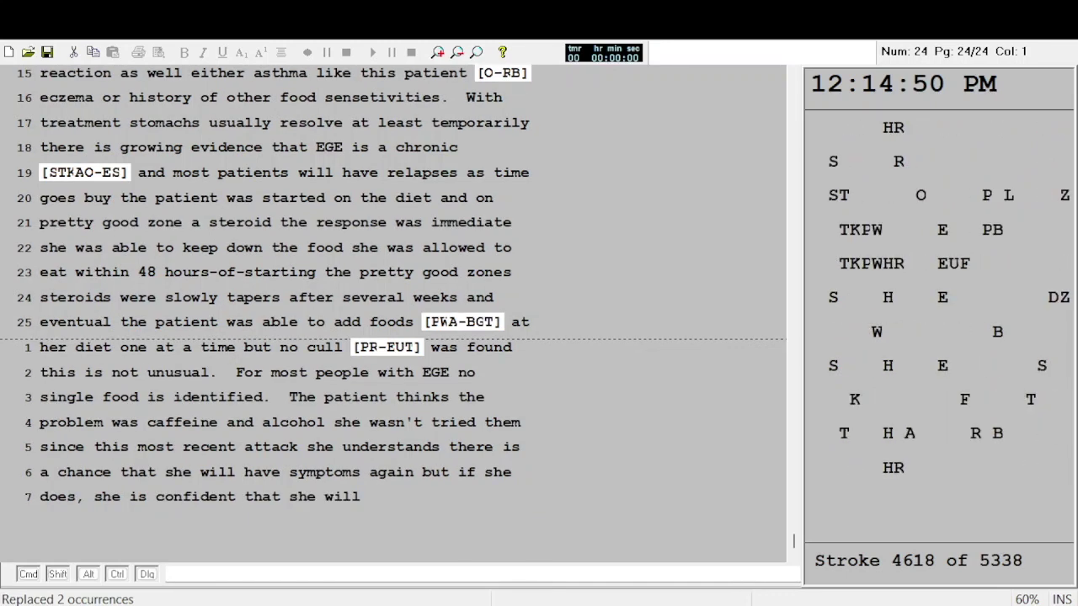
pyautogui.write(' recognize it right')
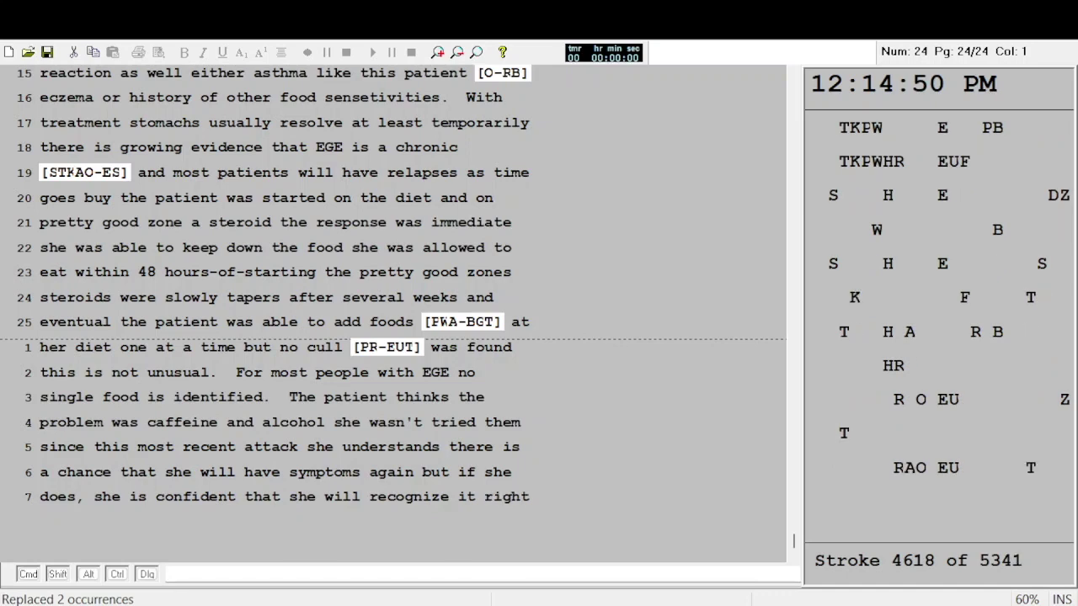
pyautogui.write(' away.  This January')
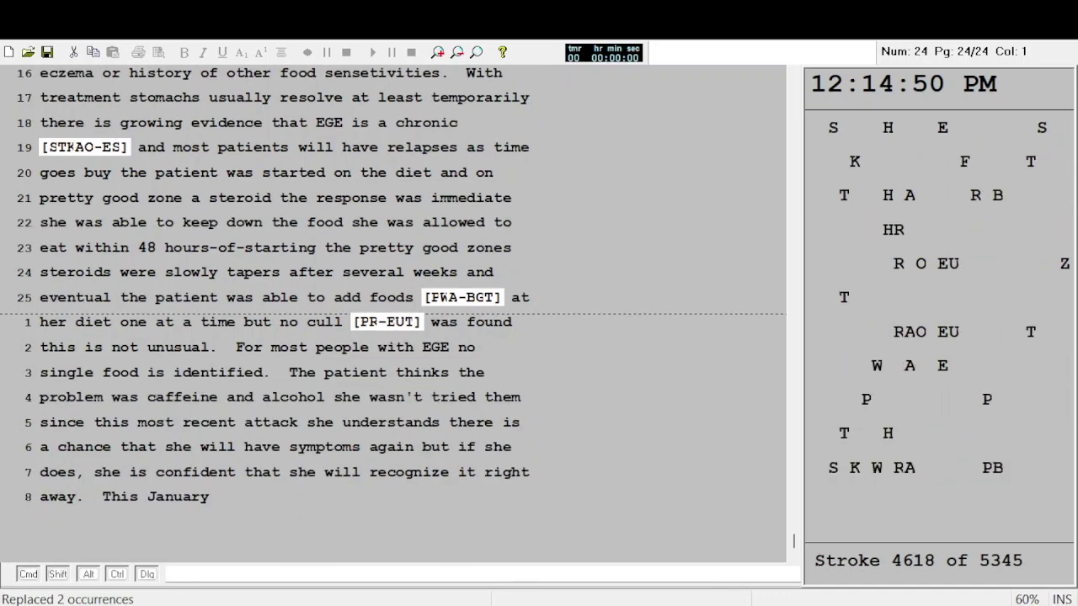
pyautogui.write(' the patient')
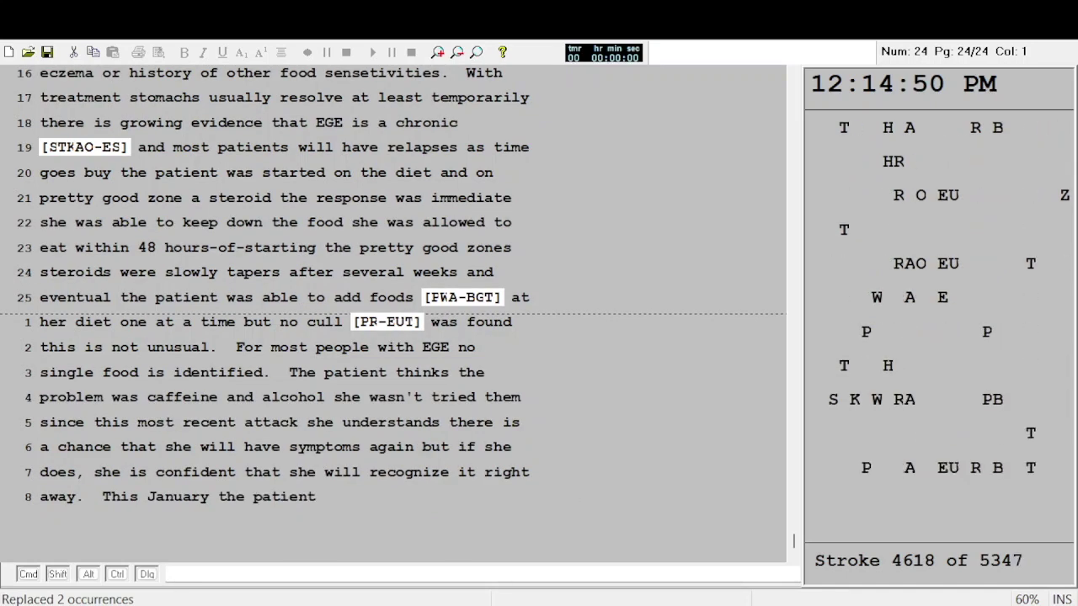
pyautogui.write(' was able to start')
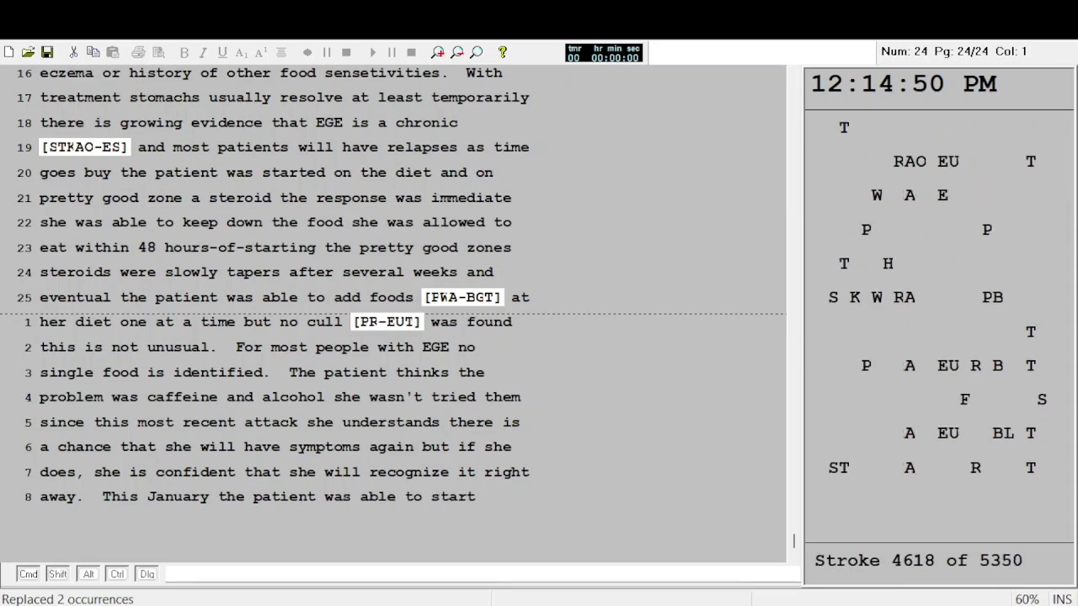
pyautogui.write(' medical school half')
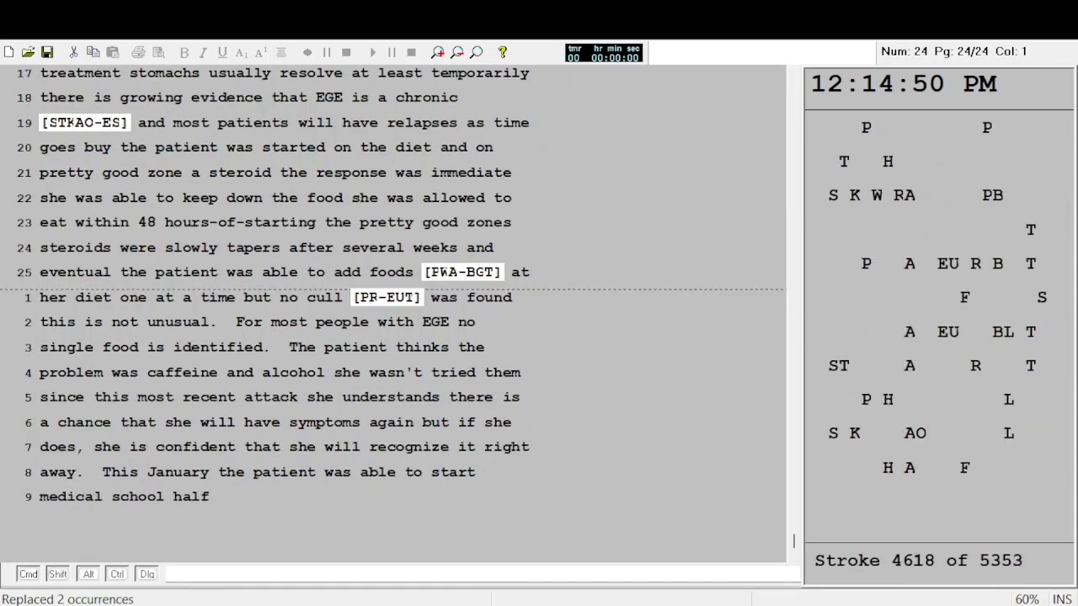
pyautogui.write(' a year later')
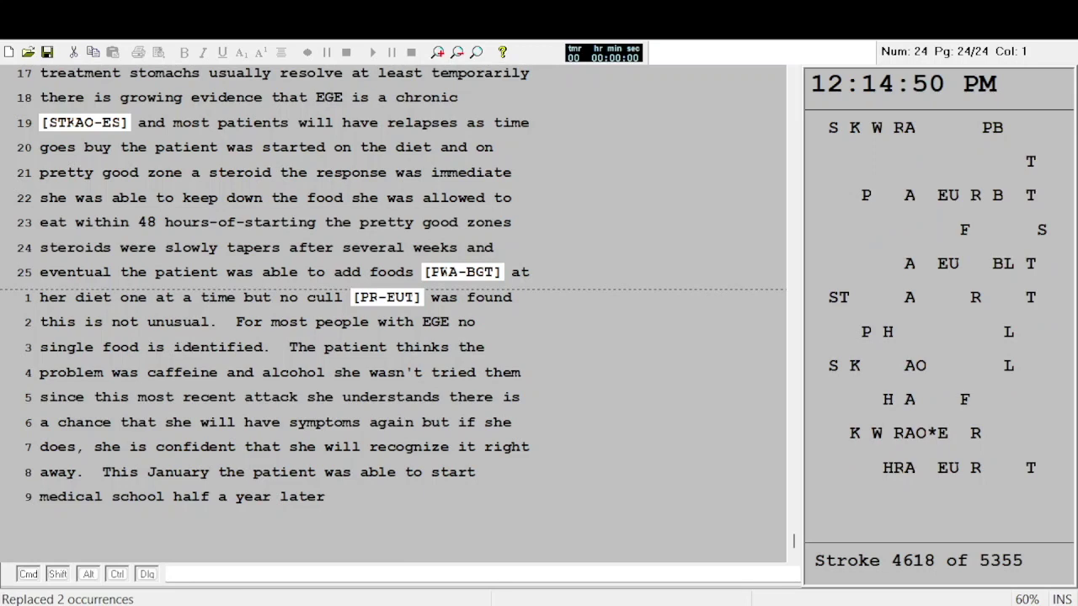
pyautogui.write(' she just completed')
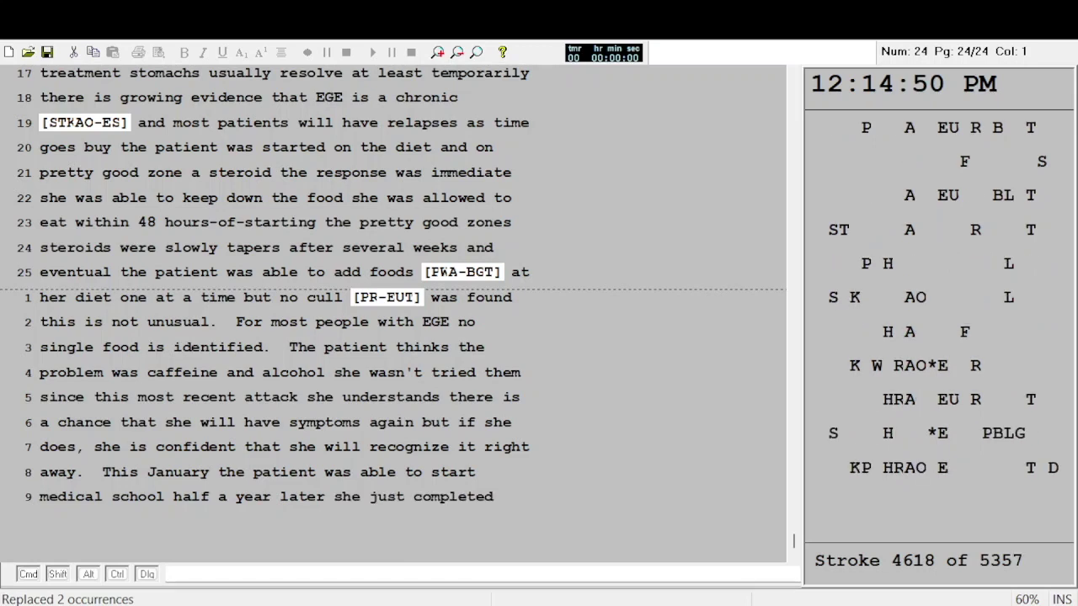
pyautogui.write(' the first semester')
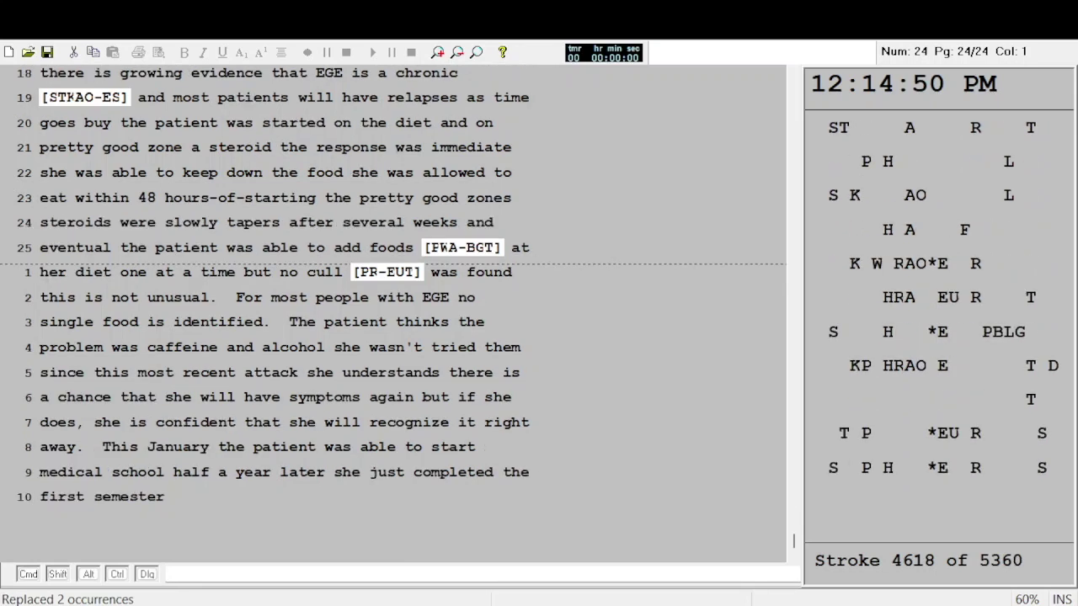
pyautogui.write(' it was tough')
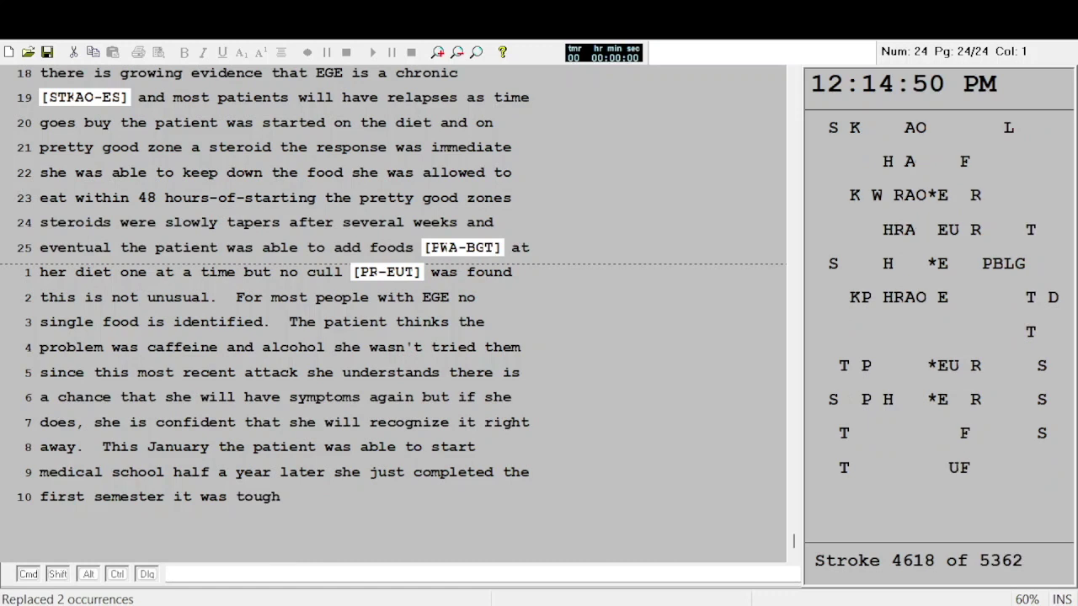
pyautogui.write(' but exit rating')
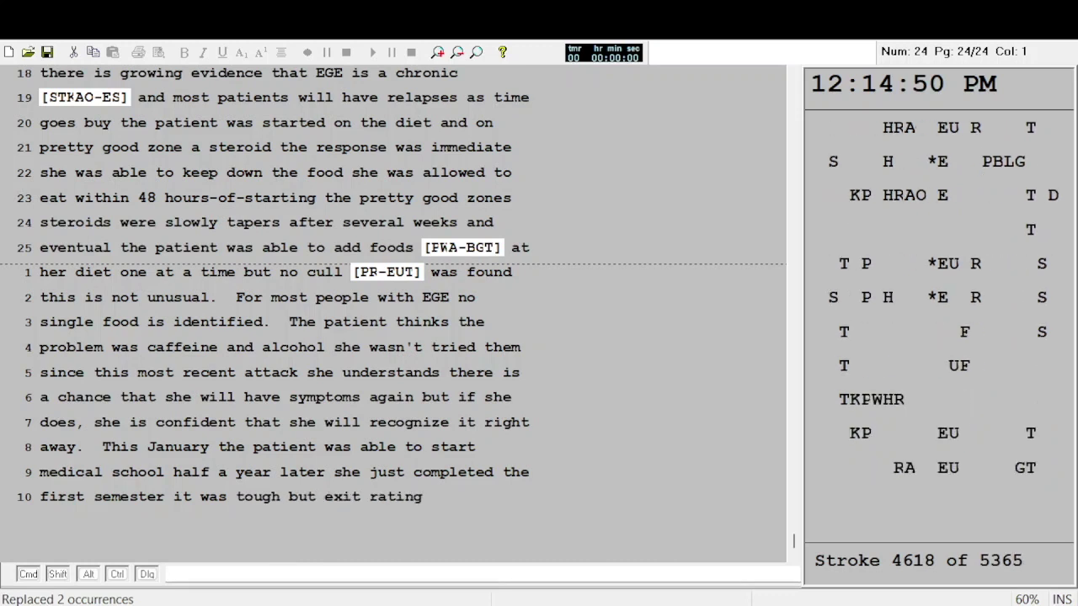
# Step: Delete the mistranslated 'exit rating' and rewrite it as 'exhilarating to finally get to start on the path...'
pyautogui.press('BackSpace')
pyautogui.press('BackSpace')
pyautogui.press('BackSpace')
pyautogui.press('BackSpace')
pyautogui.press('BackSpace')
pyautogui.press('BackSpace')
pyautogui.press('BackSpace')
pyautogui.press('BackSpace')
pyautogui.press('BackSpace')
pyautogui.press('BackSpace')
pyautogui.press('BackSpace')
pyautogui.press('BackSpace')
pyautogui.write('exhilarating')
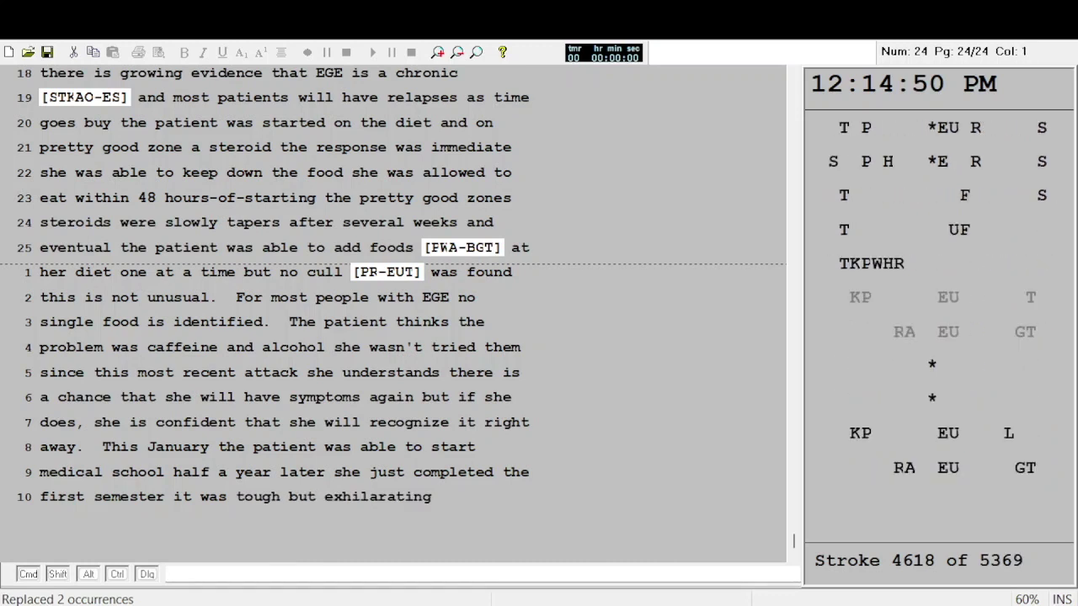
pyautogui.write(' to finally get to start')
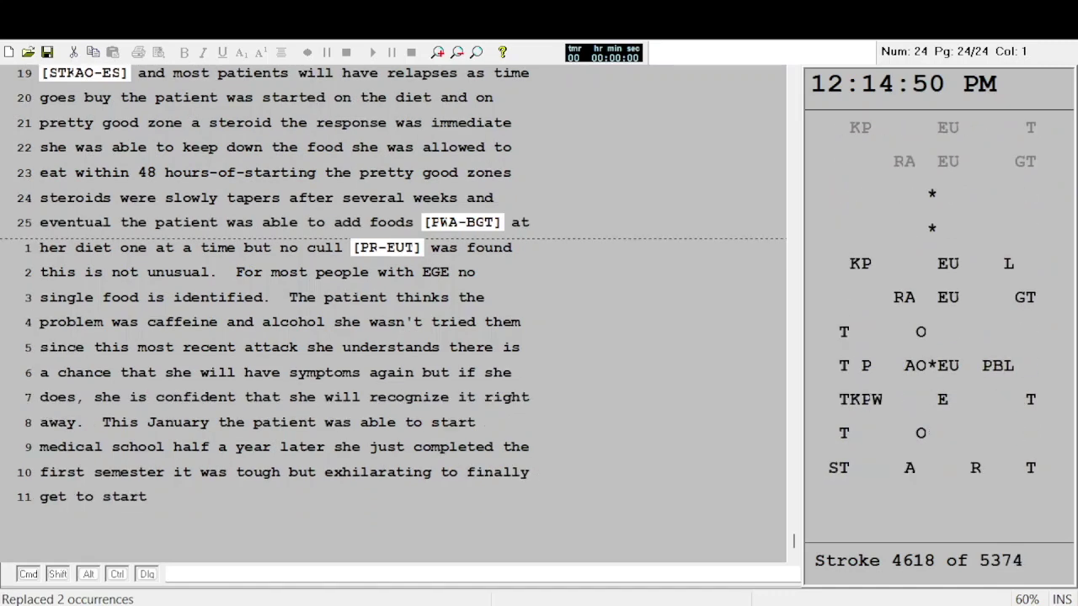
pyautogui.write(' on the path she has been working')
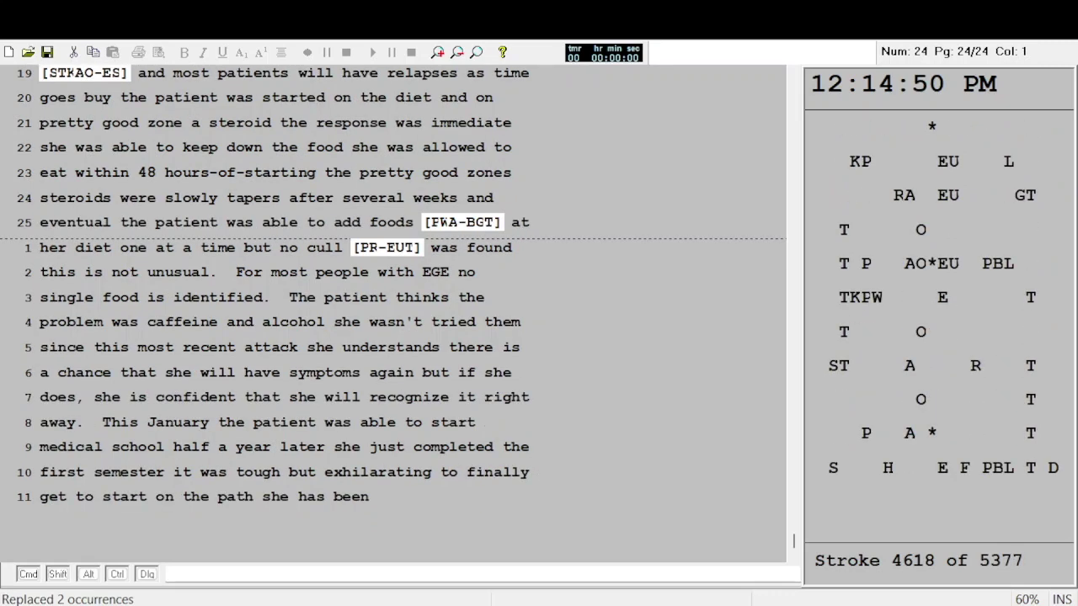
pyautogui.write(' toward')
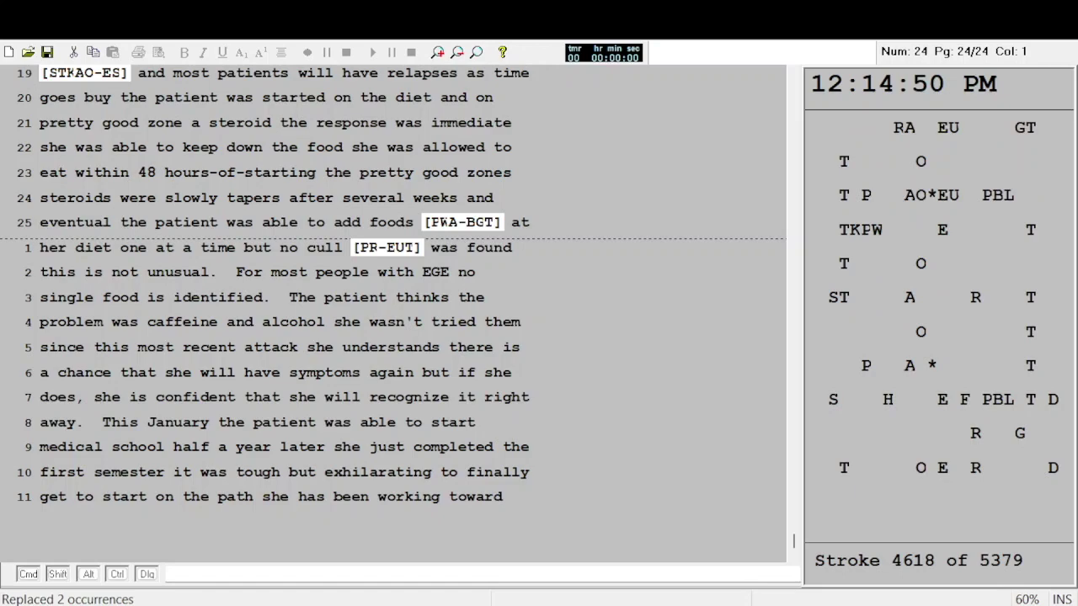